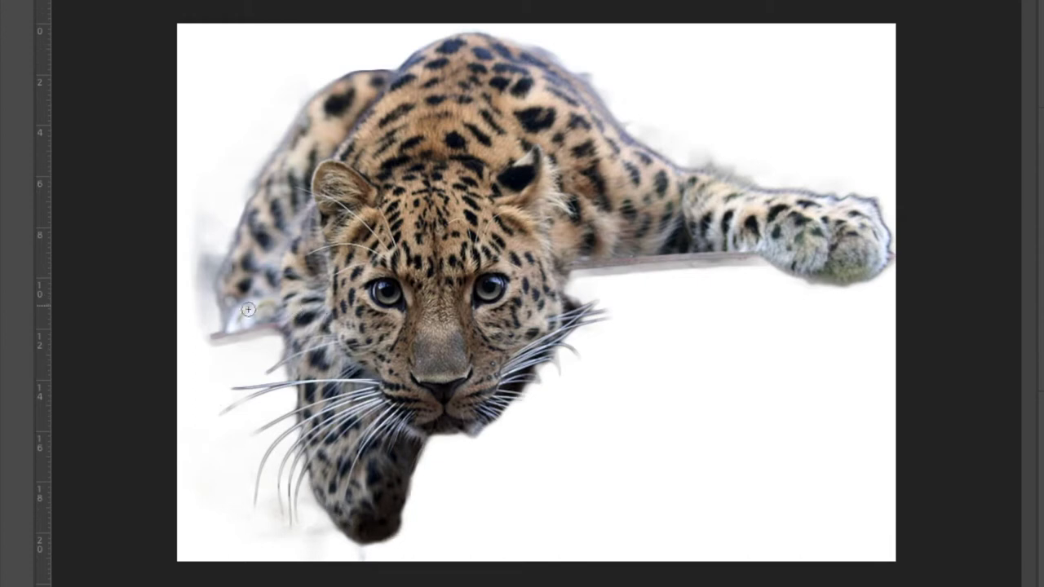
Refine the leopard selection's edge under the outstretched foreleg, beside the shoulder ledge and near the hanging paw
mouse_move(580, 266)
left_mouse_down()
mouse_move(700, 270)
mouse_move(589, 272)
left_mouse_up()
mouse_move(266, 356)
left_mouse_down()
mouse_move(196, 310)
mouse_move(196, 248)
left_mouse_up()
left_click_drag(269, 519, 329, 551)
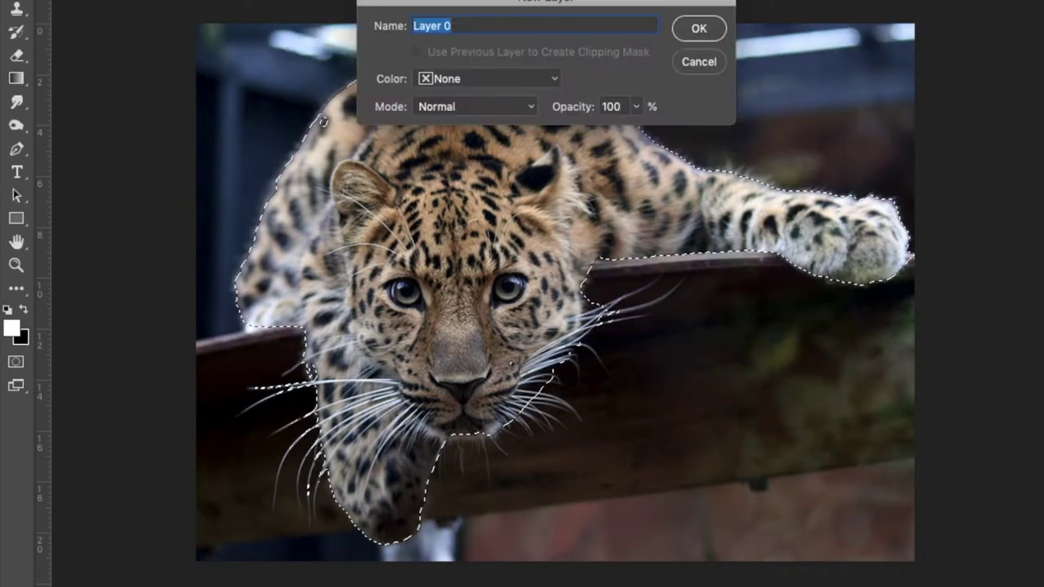
Convert the background to a regular layer named Layer 0 and invert the leopard selection
key("Return")
key("shift+super+i")
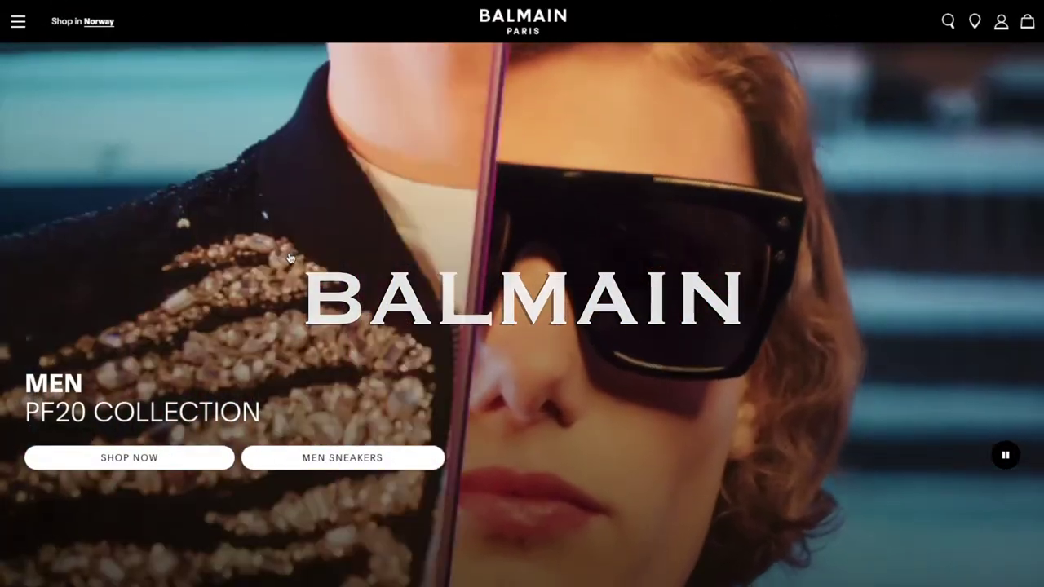
Look through the Balmain website's home page and open the women's PF20 collection
scroll(290, 258, "down", 6)
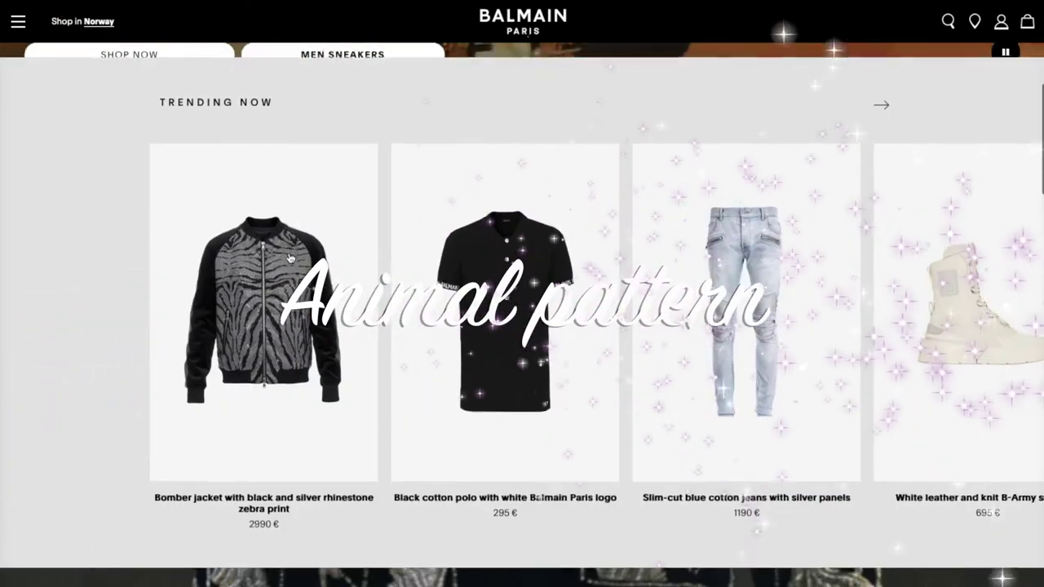
scroll(290, 259, "down", 5)
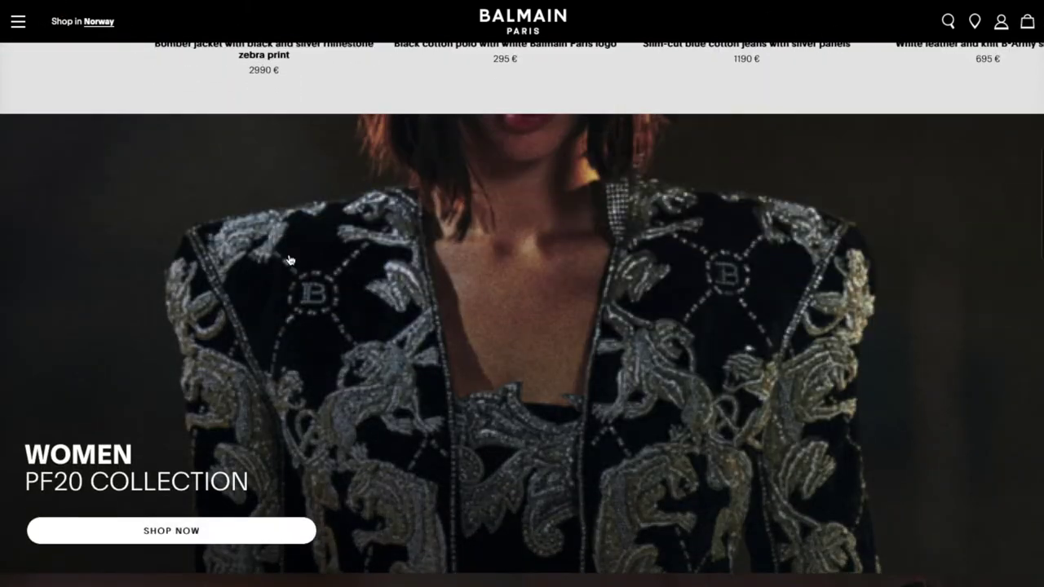
scroll(289, 259, "down", 4)
scroll(290, 259, "down", 2)
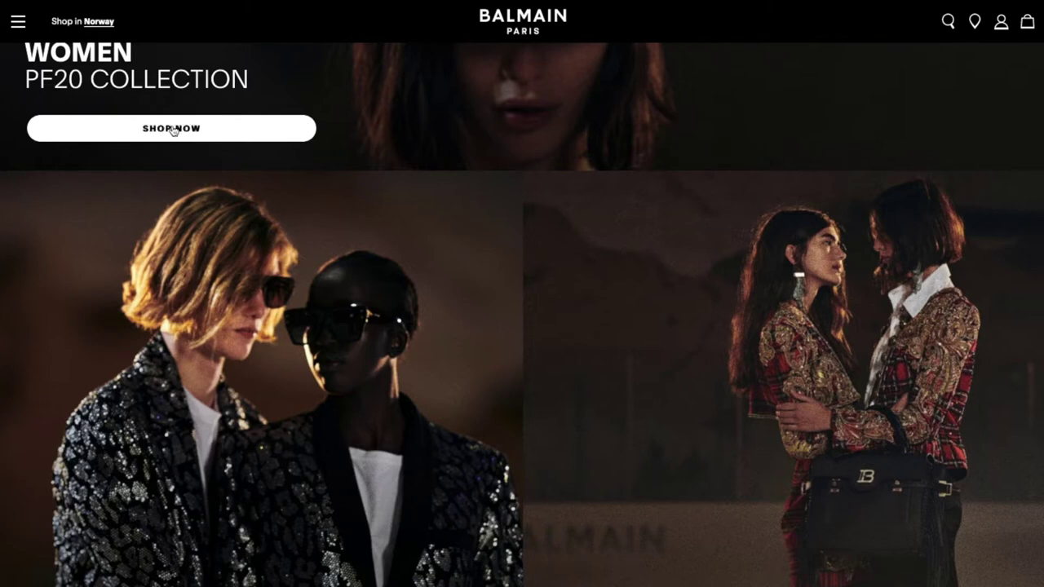
left_click(172, 131)
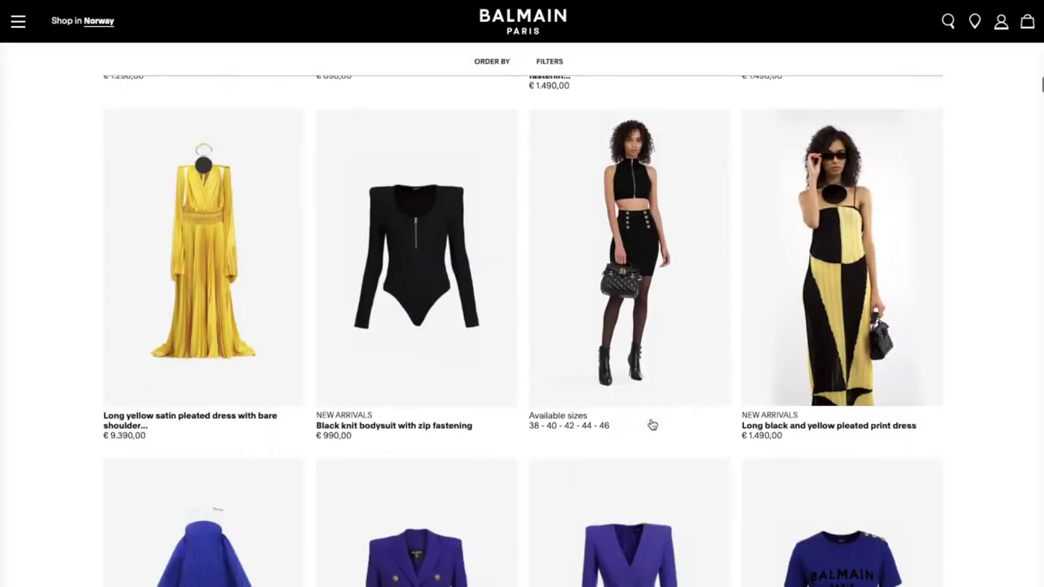
Browse the women's collection for a reference garment and open the black T-shirt with the Balmain logo
scroll(653, 424, "down", 3)
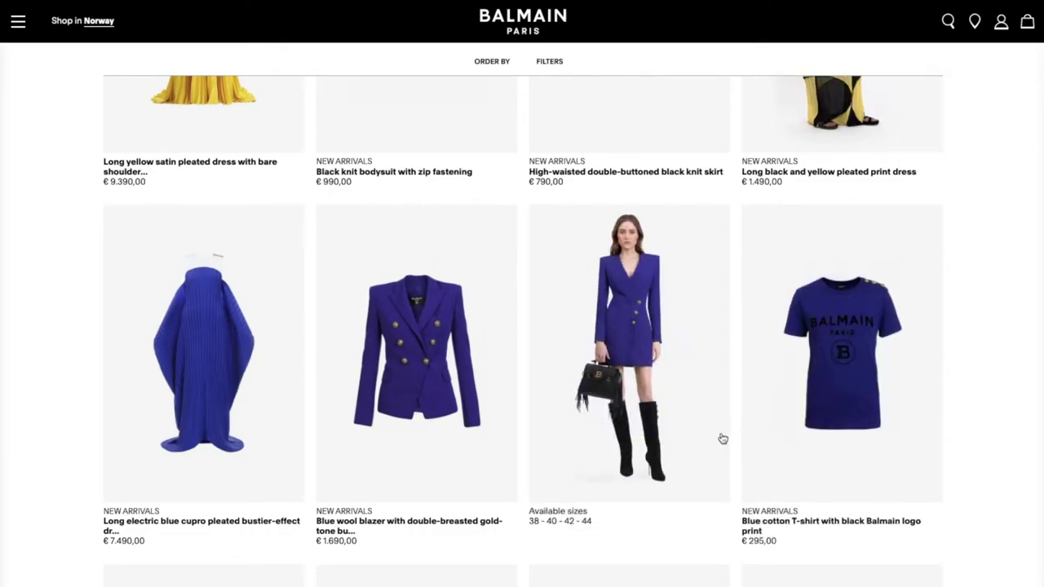
scroll(722, 438, "down", 10)
scroll(722, 439, "down", 15)
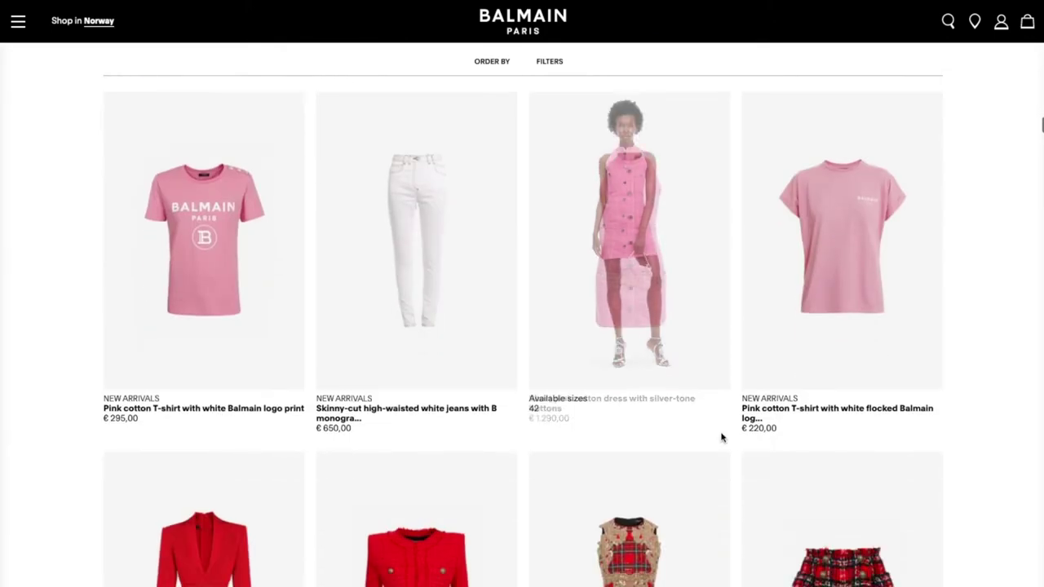
scroll(720, 438, "down", 15)
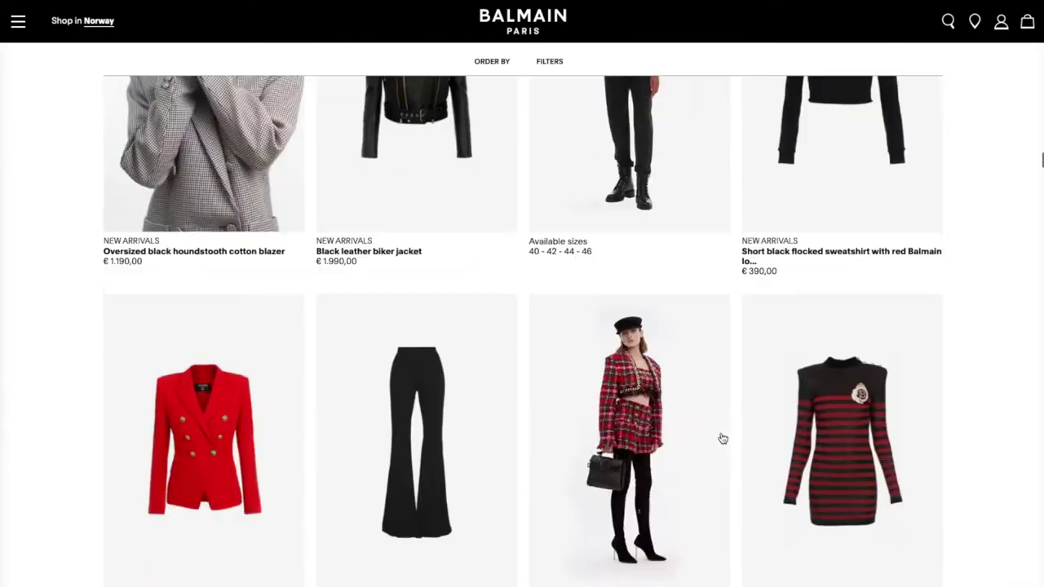
scroll(722, 439, "down", 1)
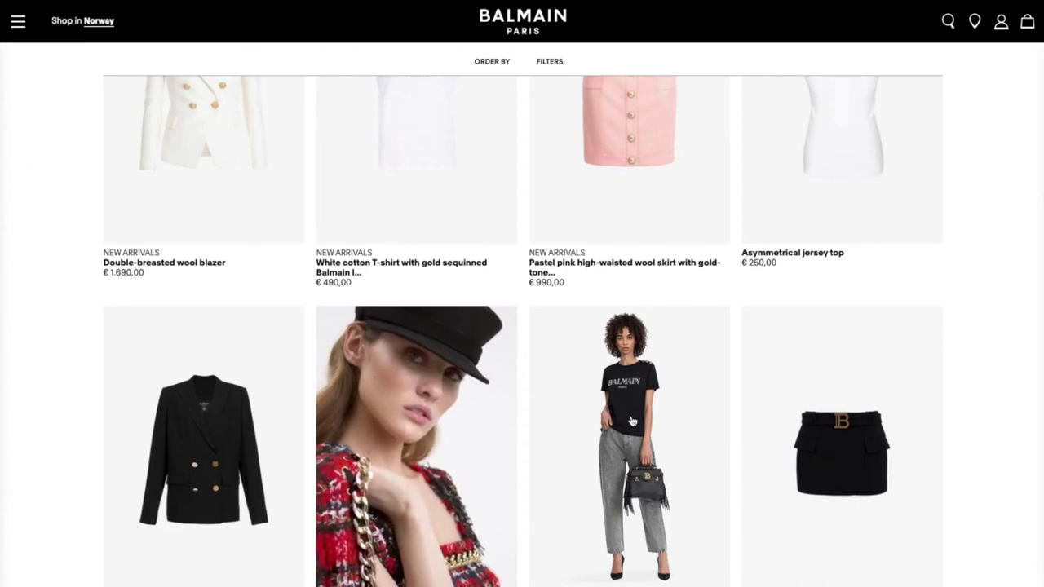
left_click(632, 421)
left_click(303, 396)
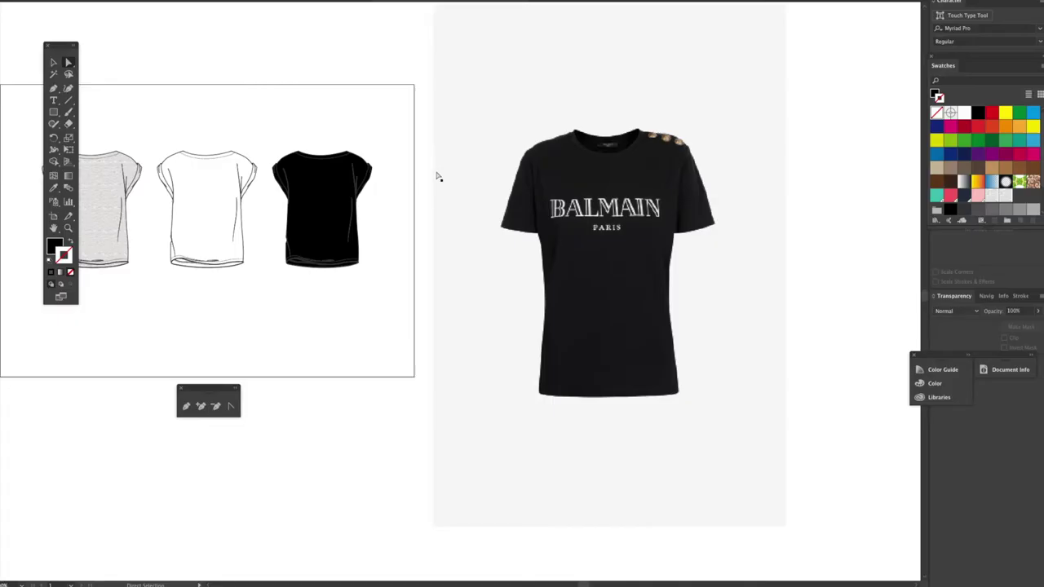
Switch to Illustrator and paste the leopard cut-out over the black T-shirt sketch
key("super+equal")
key("super+equal")
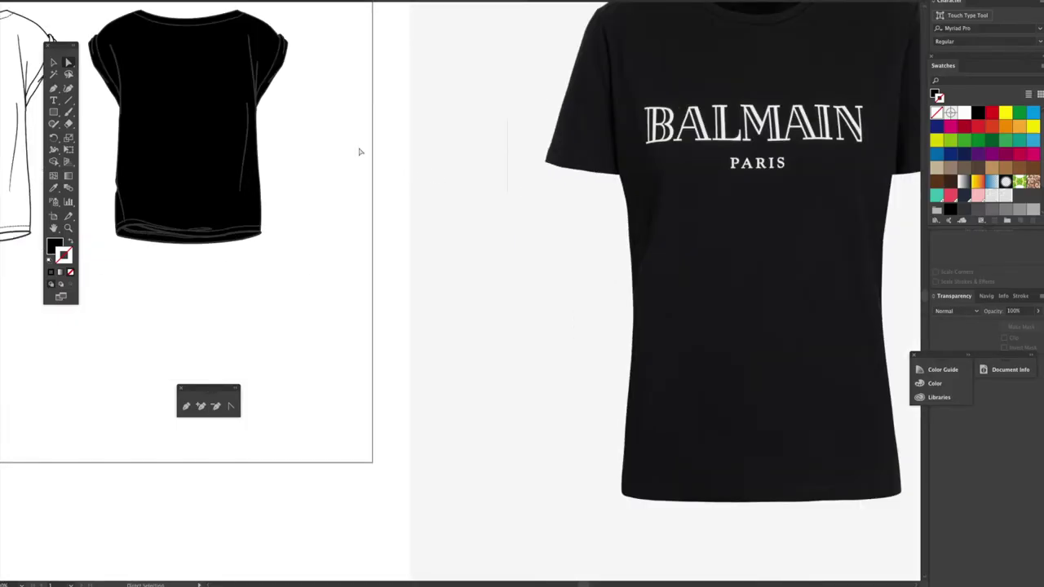
scroll(359, 152, "up", 3)
scroll(359, 152, "left", 5)
key("super+equal")
scroll(360, 151, "up", 4)
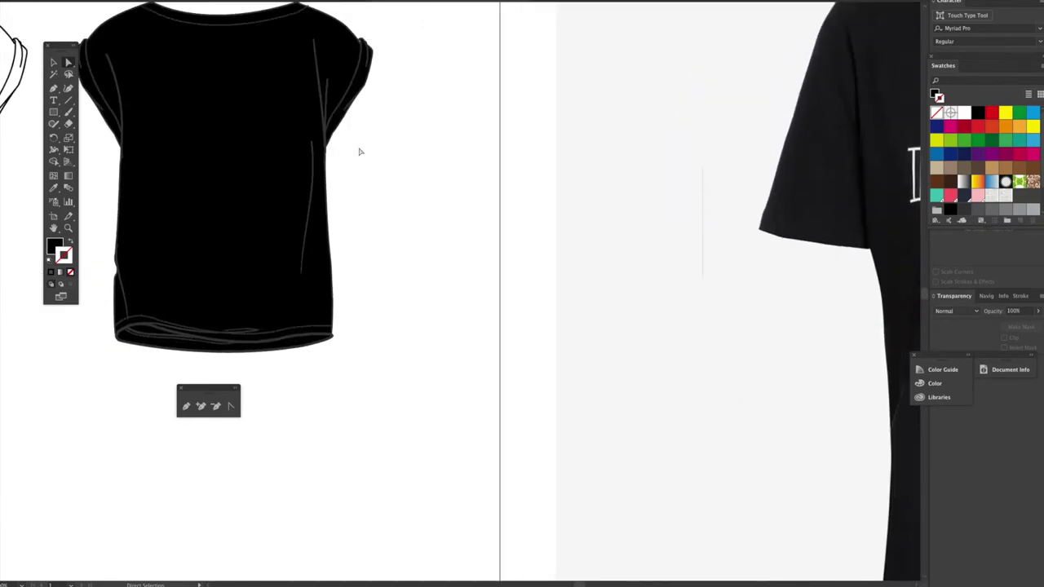
scroll(360, 152, "up", 2)
scroll(359, 152, "left", 4)
key("super+v")
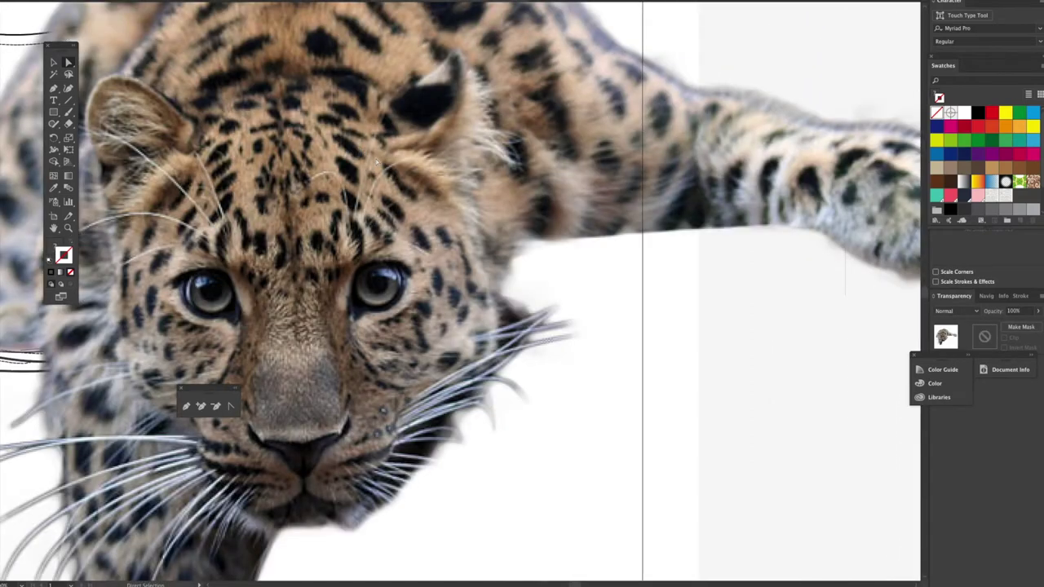
Scale the pasted leopard image uniformly to 50%
left_click(131, 1)
mouse_move(171, 1)
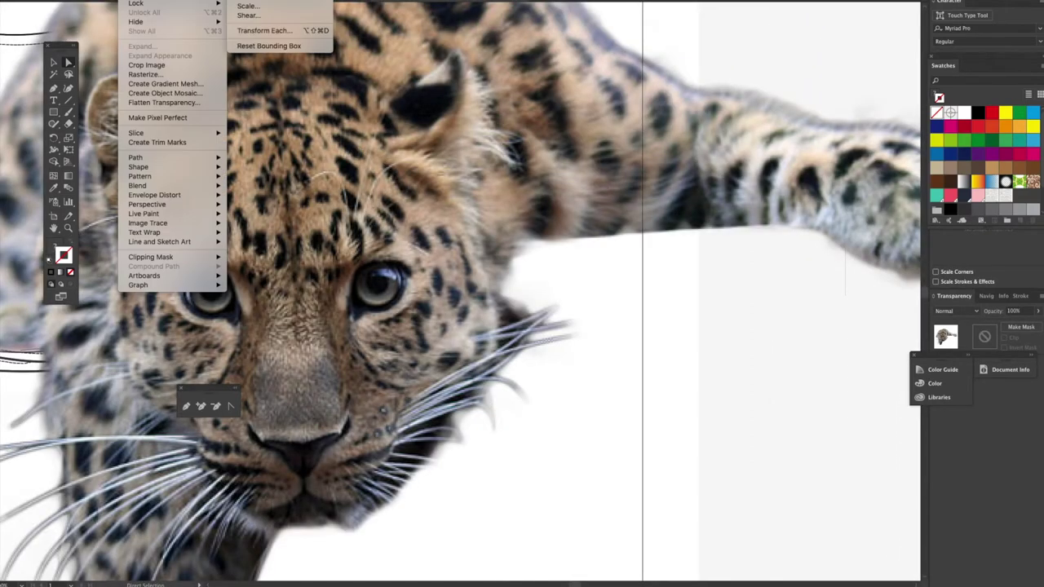
left_click(263, 8)
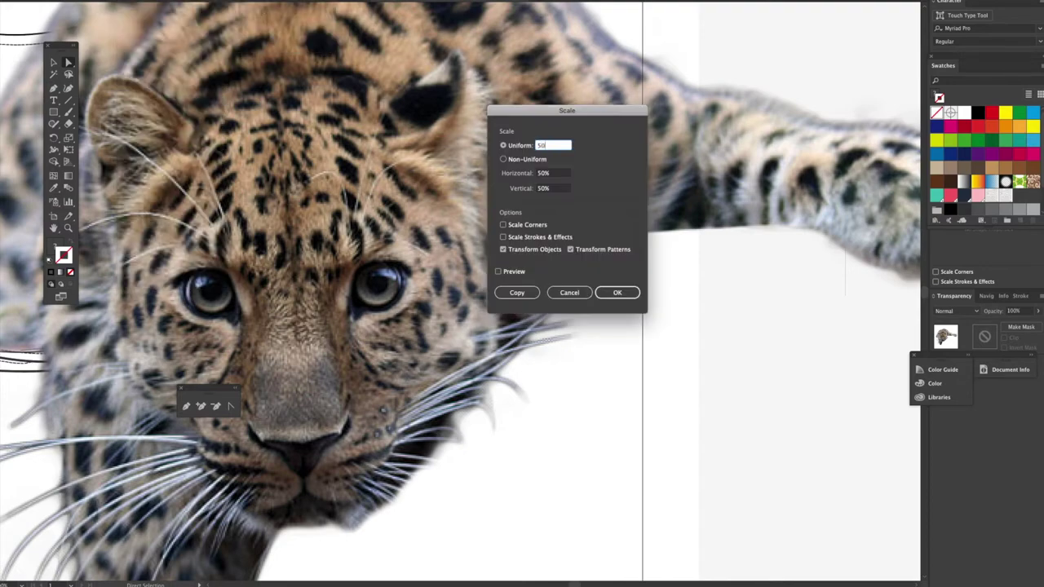
key("Return")
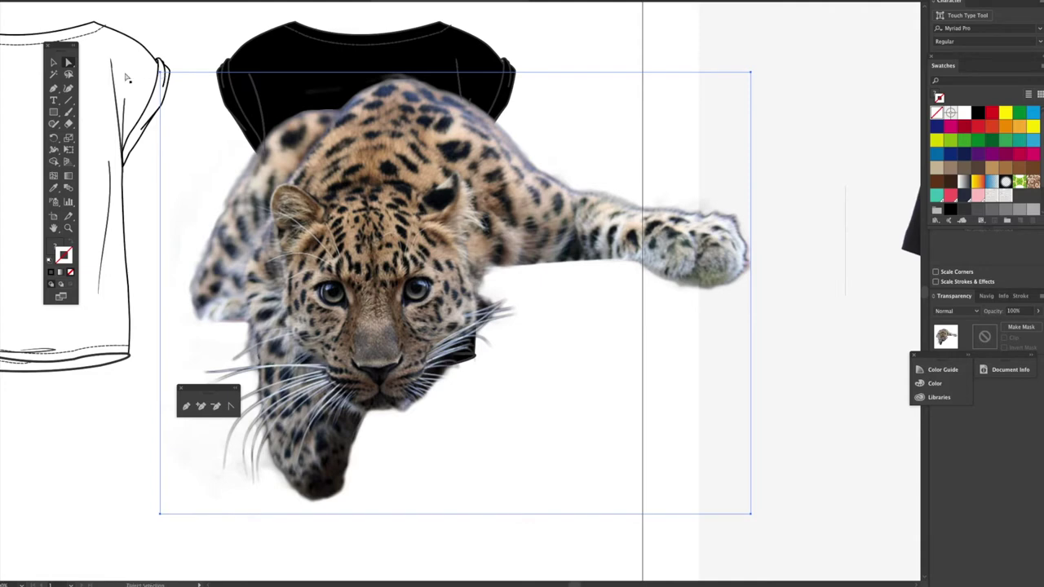
Shrink the leopard further and place it over the black T-shirt's shoulder, beside the neckline and sleeve
left_click(54, 63)
left_click_drag(162, 73, 622, 385)
left_click_drag(652, 438, 283, 75)
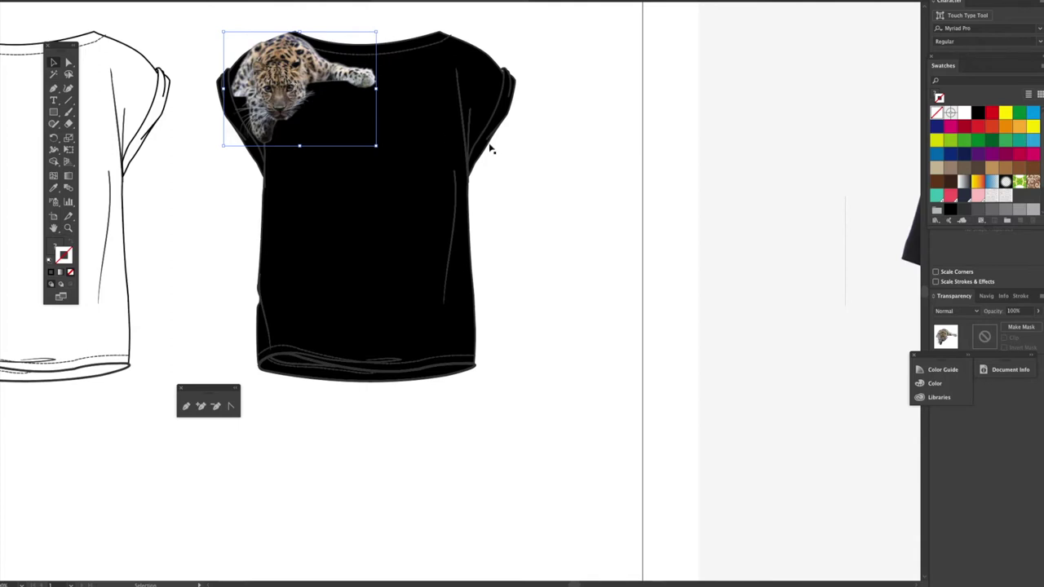
left_click(587, 200)
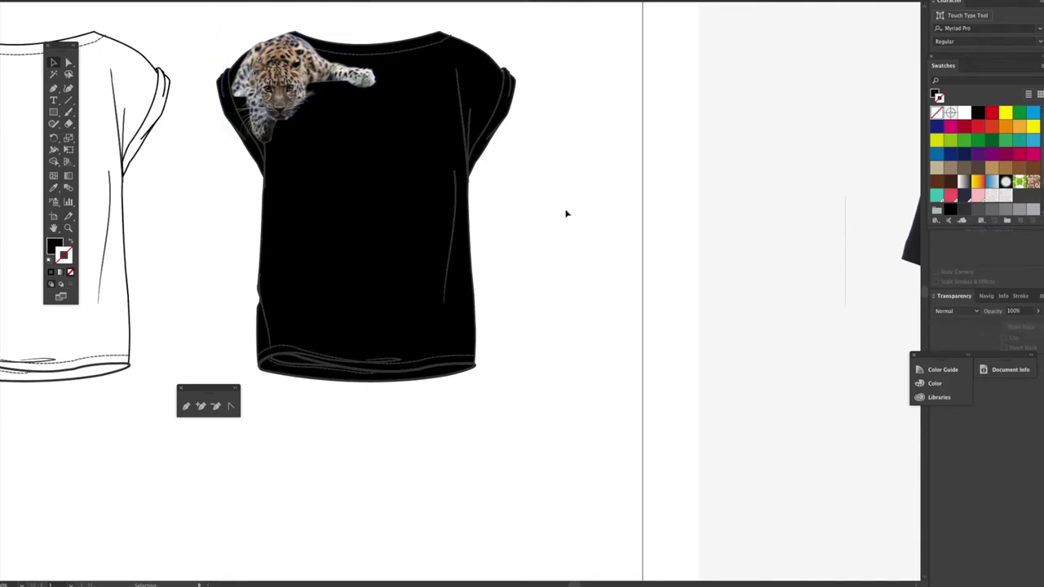
Paste the white BALMAIN PARIS logo over the black T-shirt and scale it to 10%
key("super+minus")
key("super+minus")
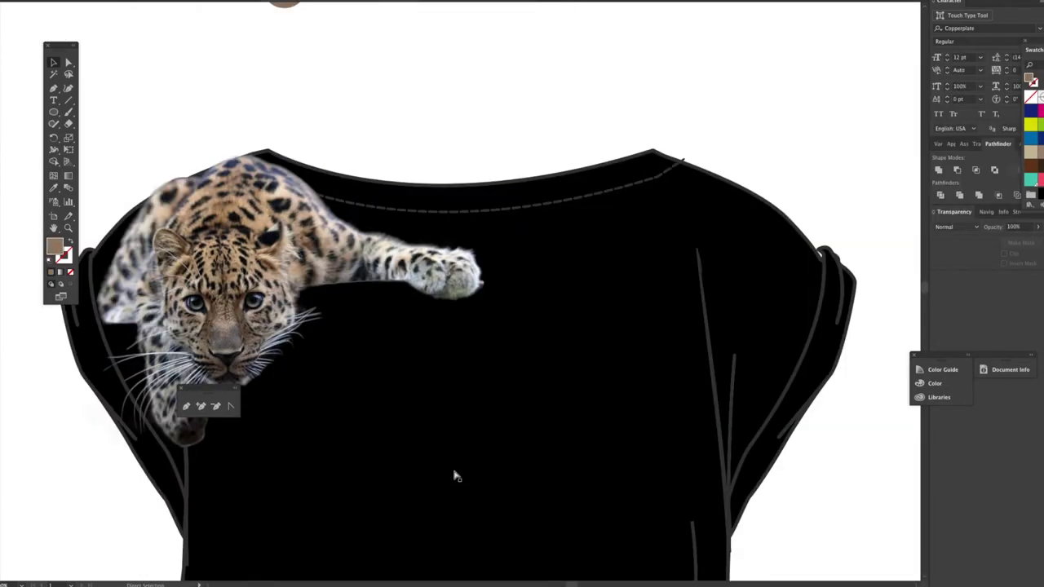
key("super+v")
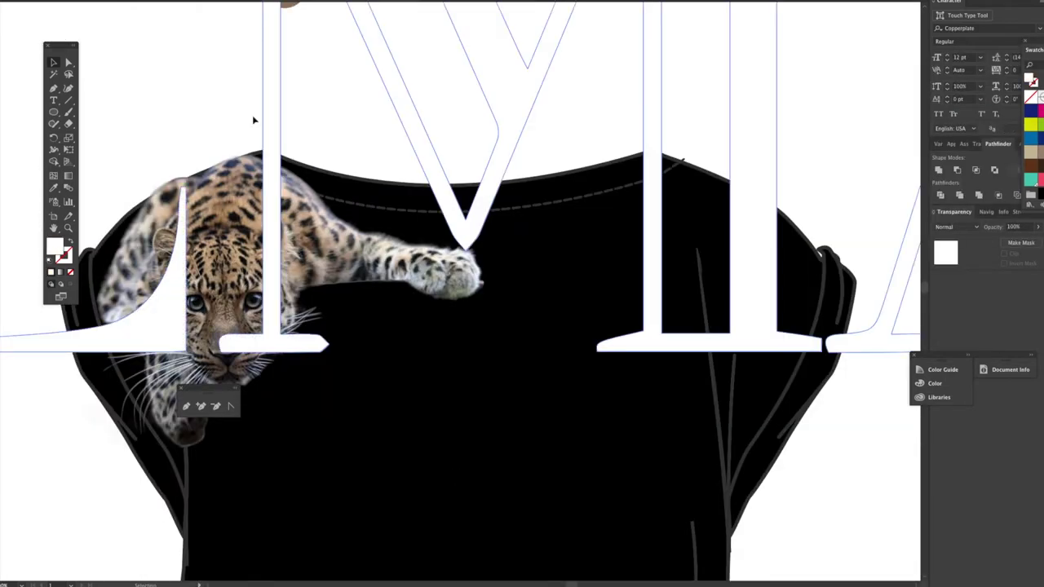
left_click(131, 0)
mouse_move(163, 0)
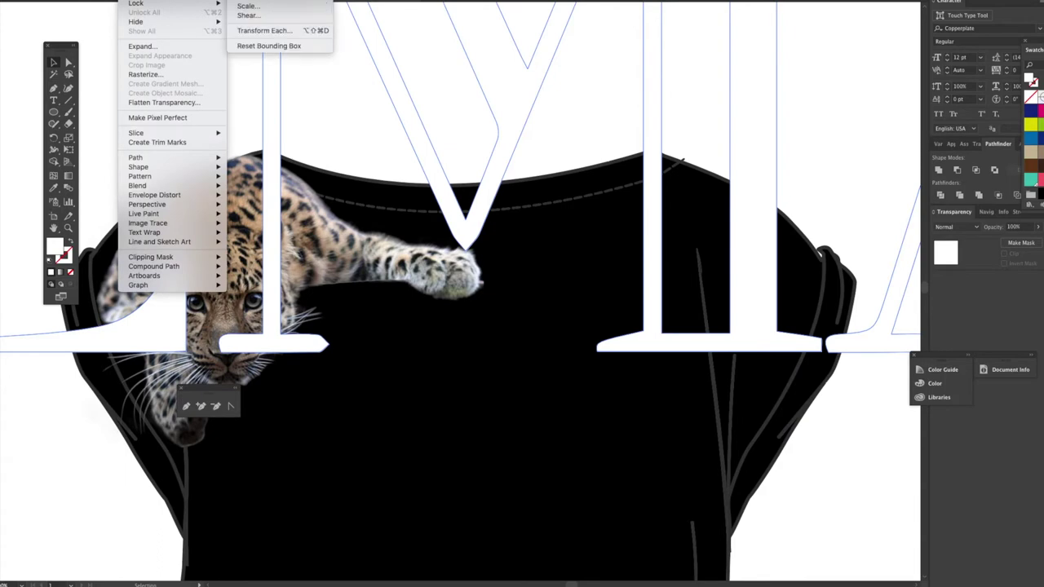
left_click(258, 6)
type("10")
key("Return")
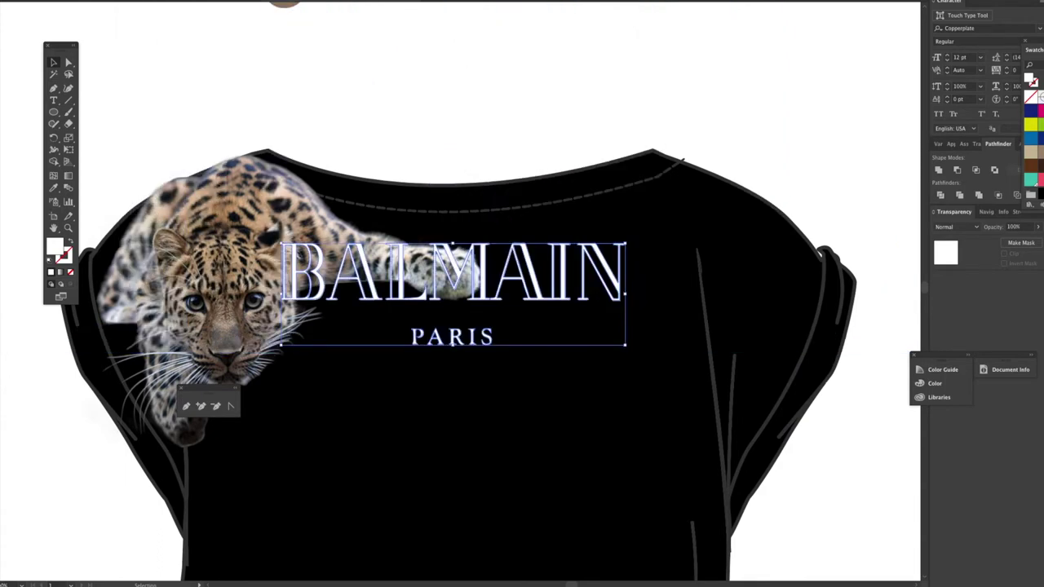
Move the white BALMAIN PARIS logo down to the black T-shirt's chest, below the leopard
left_click_drag(453, 263, 462, 453)
left_click(825, 488)
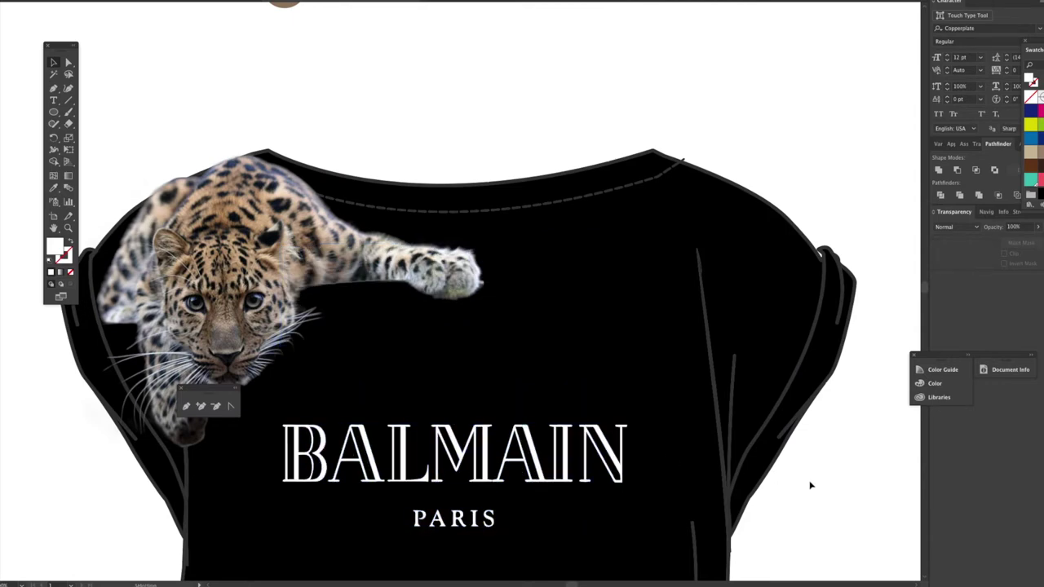
key("ctrl+minus")
key("ctrl+minus")
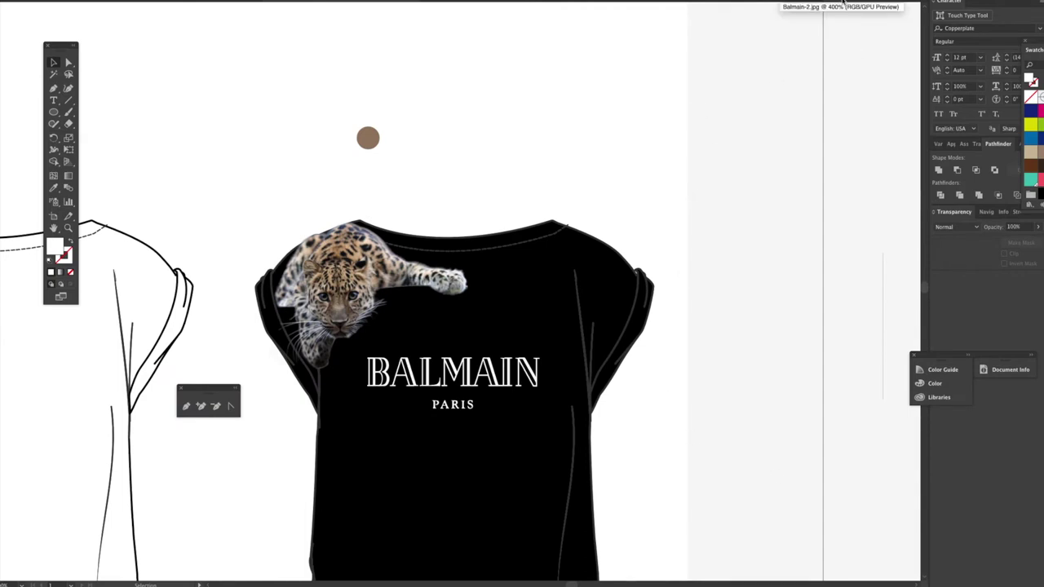
left_click(510, 382)
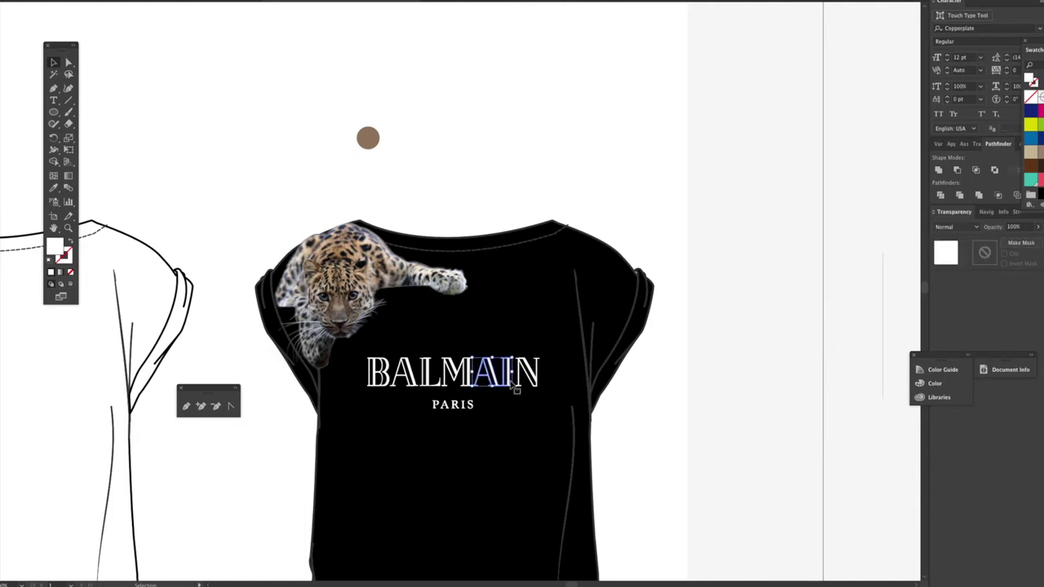
left_click(506, 413)
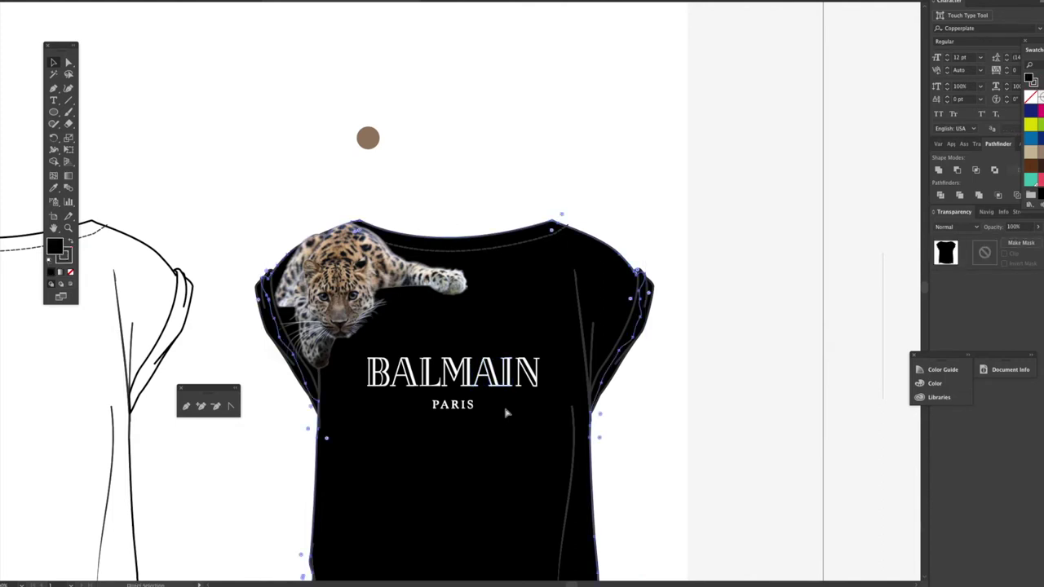
key("super+z")
Paste another copy of the BALMAIN PARIS logo and fill it with black
key("ctrl+v")
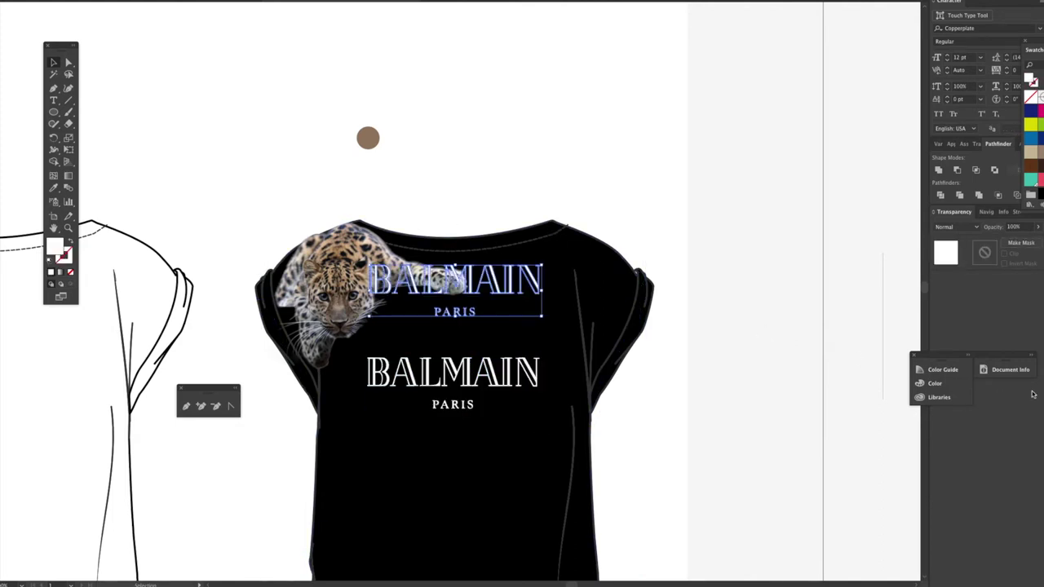
left_click(1040, 192)
Move the black BALMAIN PARIS logo onto the white T-shirt's chest
scroll(706, 373, "left", 4)
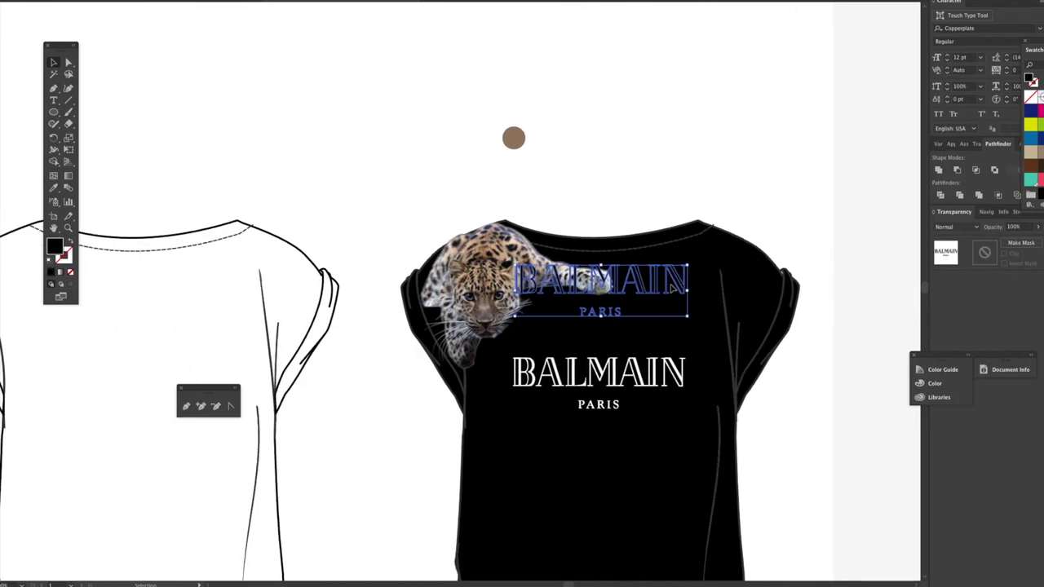
left_click_drag(635, 290, 163, 400)
left_click(381, 370)
Duplicate the leopard from the black T-shirt onto the matching shoulder of the white T-shirt
scroll(381, 371, "left", 2)
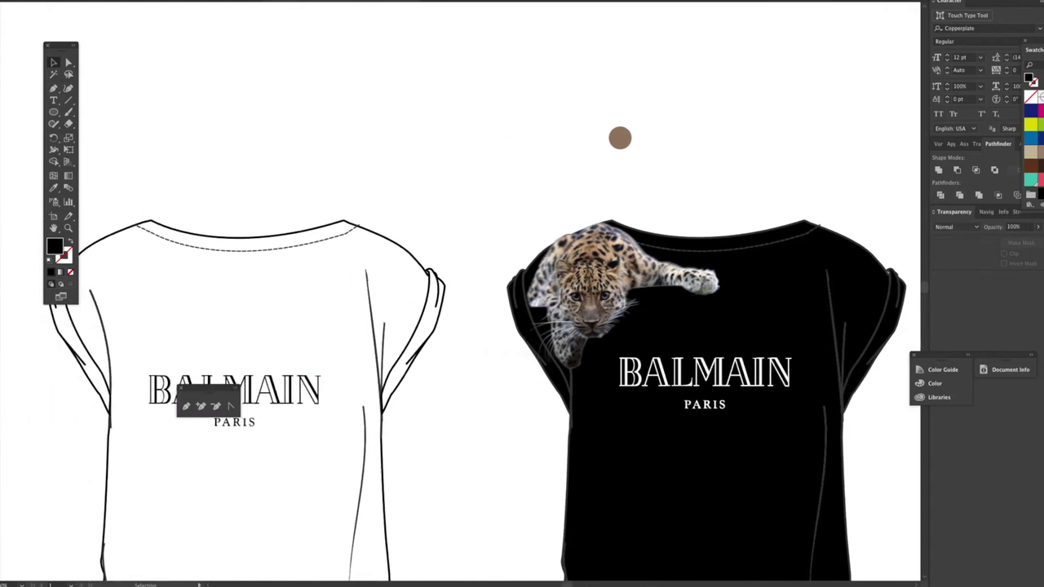
left_click(581, 279)
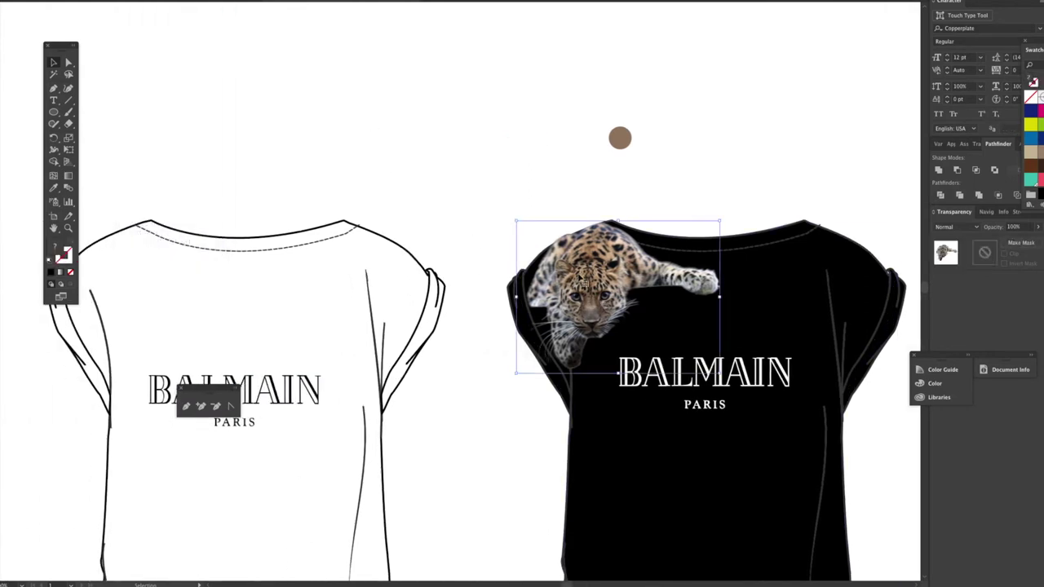
left_click_drag(581, 280, 133, 283)
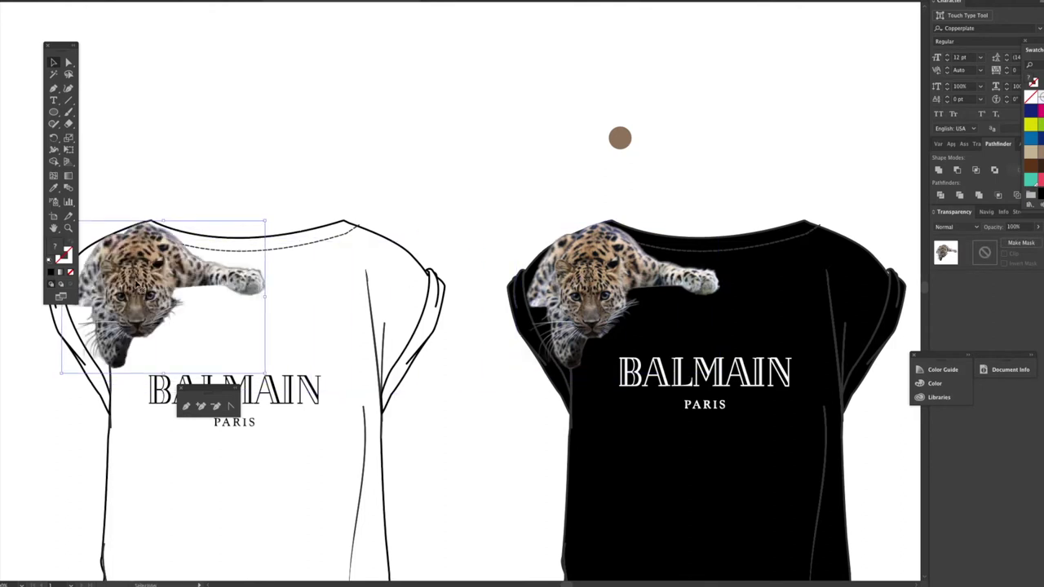
left_click(206, 160)
Nudge the white T-shirt's leopard slightly outward toward the sleeve
scroll(337, 261, "left", 5)
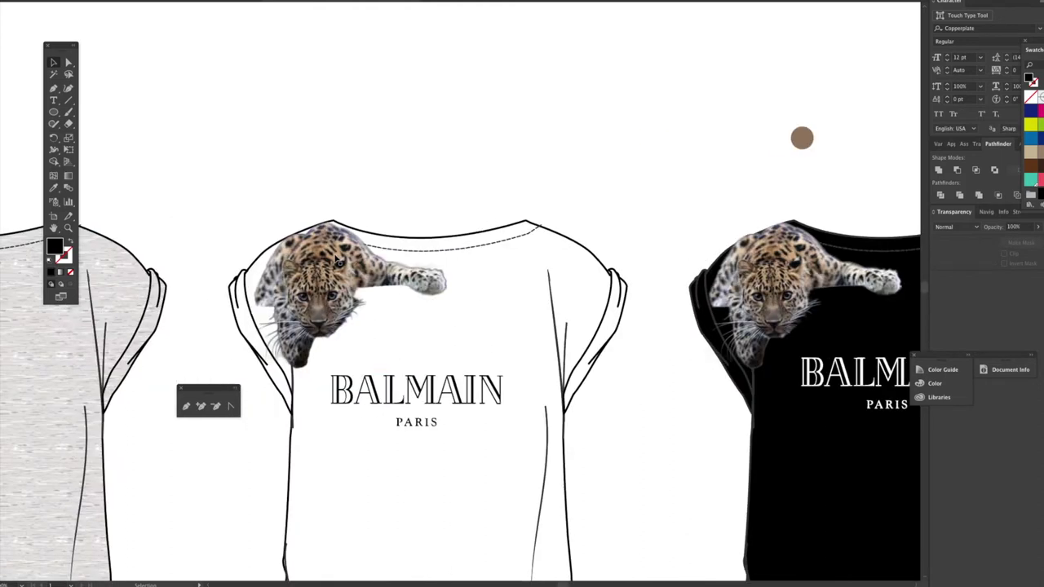
left_click(333, 280)
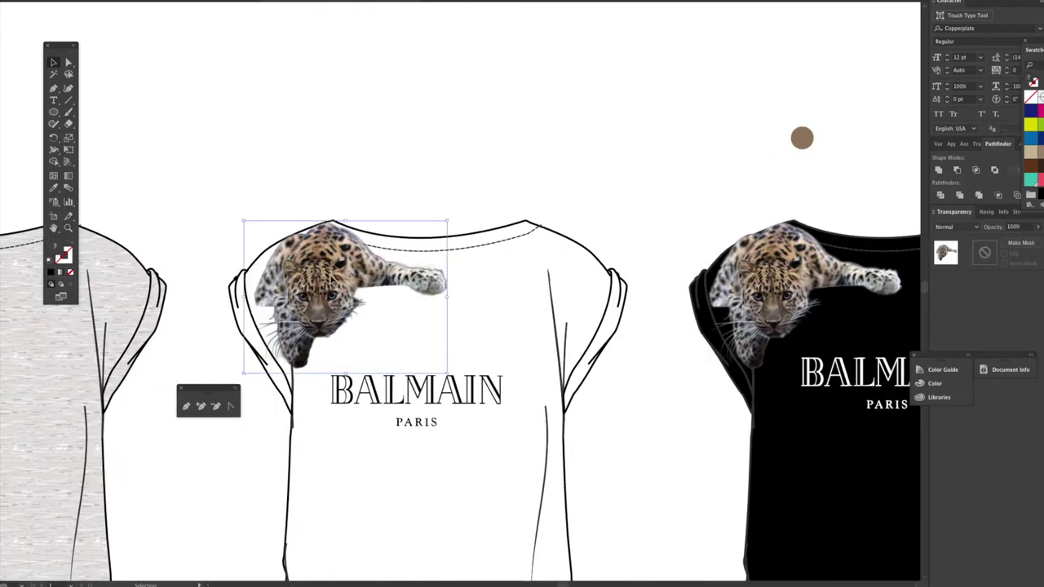
key("Left")
key("Left")
key("Left")
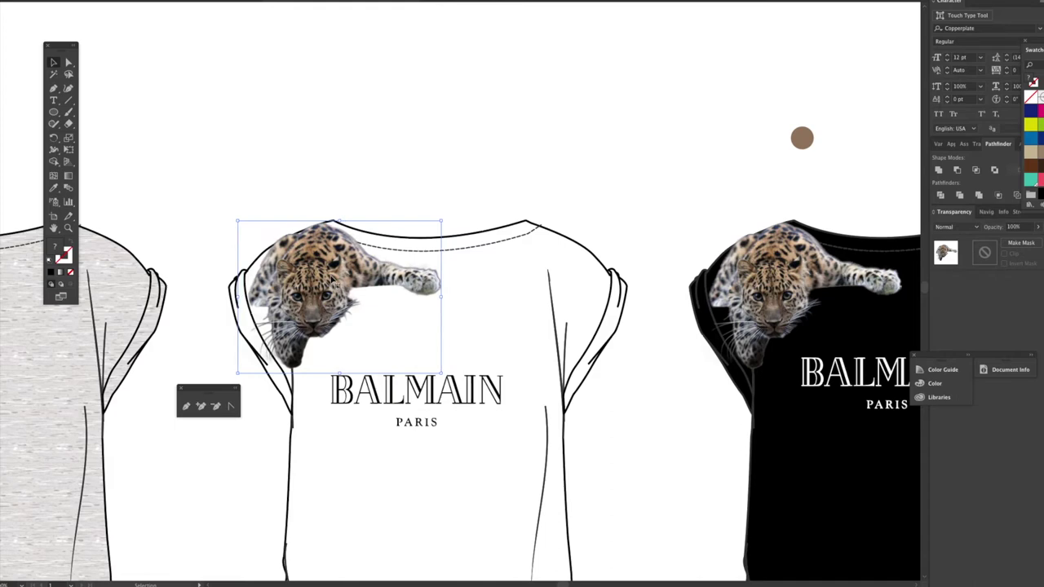
Duplicate the leopard from the white T-shirt onto the matching shoulder of the grey T-shirt and nudge it slightly inward
scroll(332, 279, "left", 5)
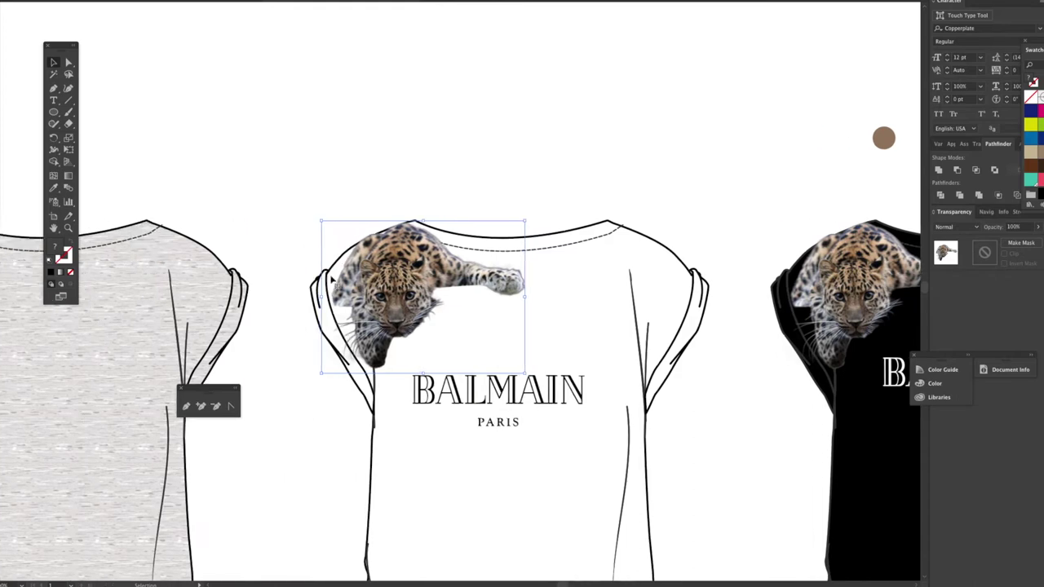
scroll(332, 280, "left", 8)
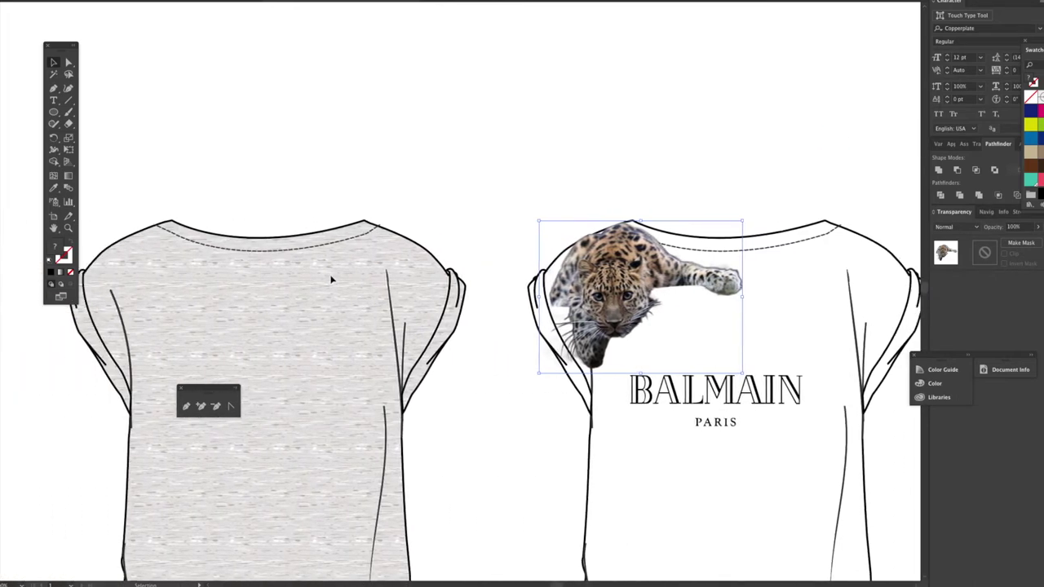
left_click_drag(562, 292, 137, 296)
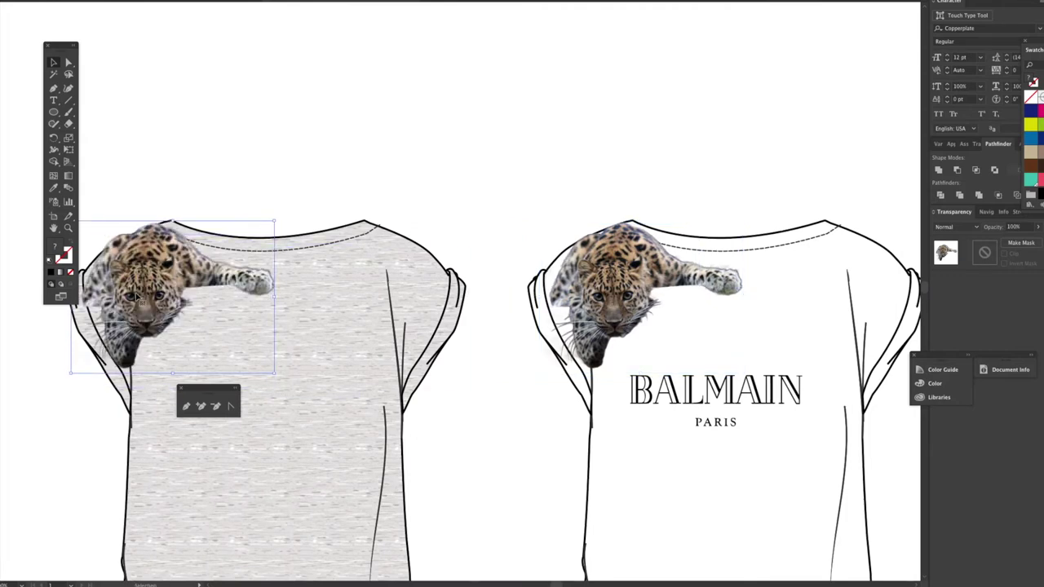
key("Right")
key("Right")
key("Right")
left_click(373, 256)
Replace the white T-shirt's BALMAIN PARIS logo with a copy of the black T-shirt's logo, filled with black
scroll(531, 303, "right", 10)
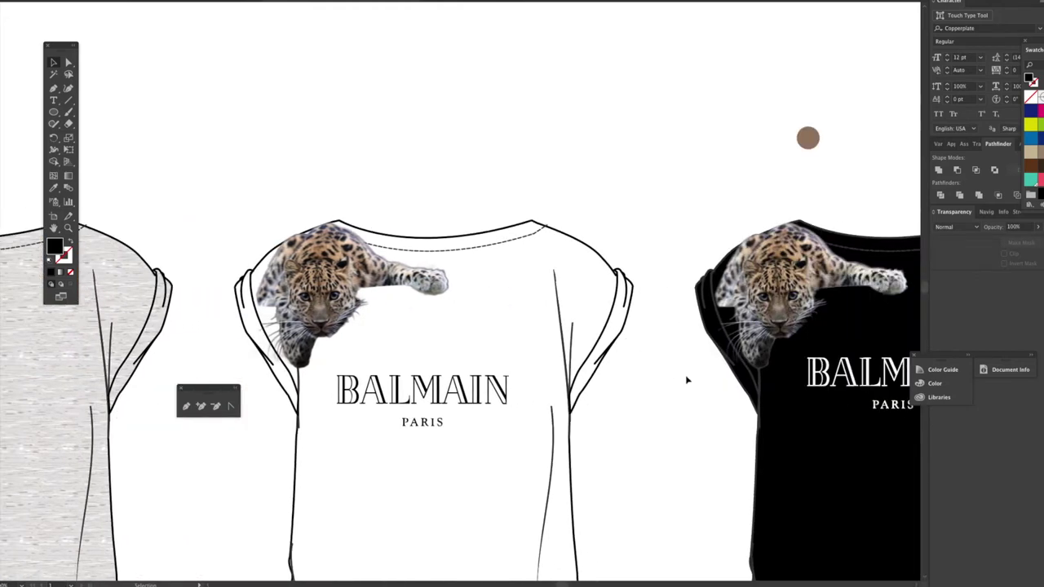
left_click(450, 397)
double_click(448, 397)
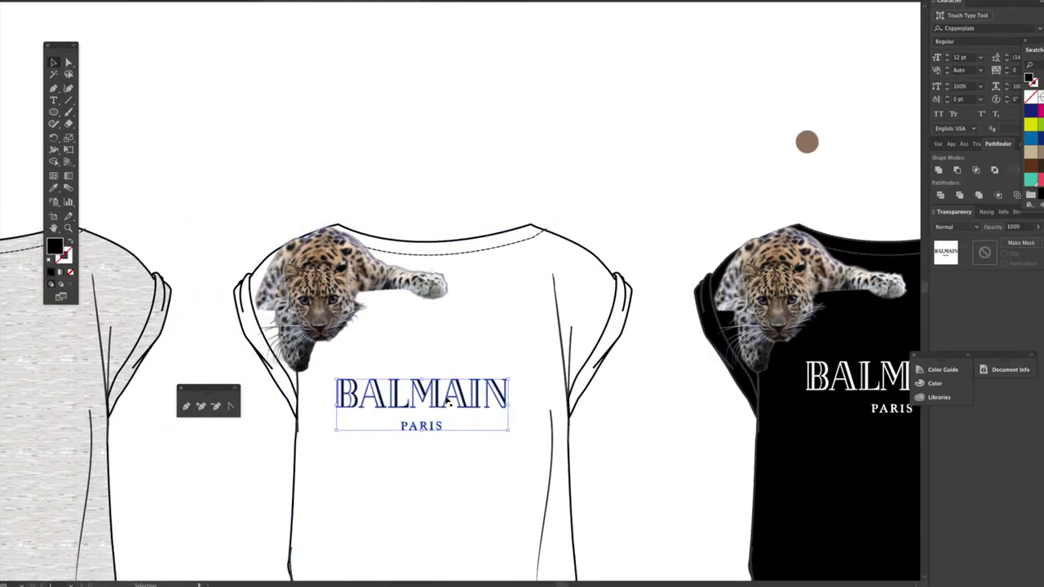
key("Delete")
left_click(809, 385)
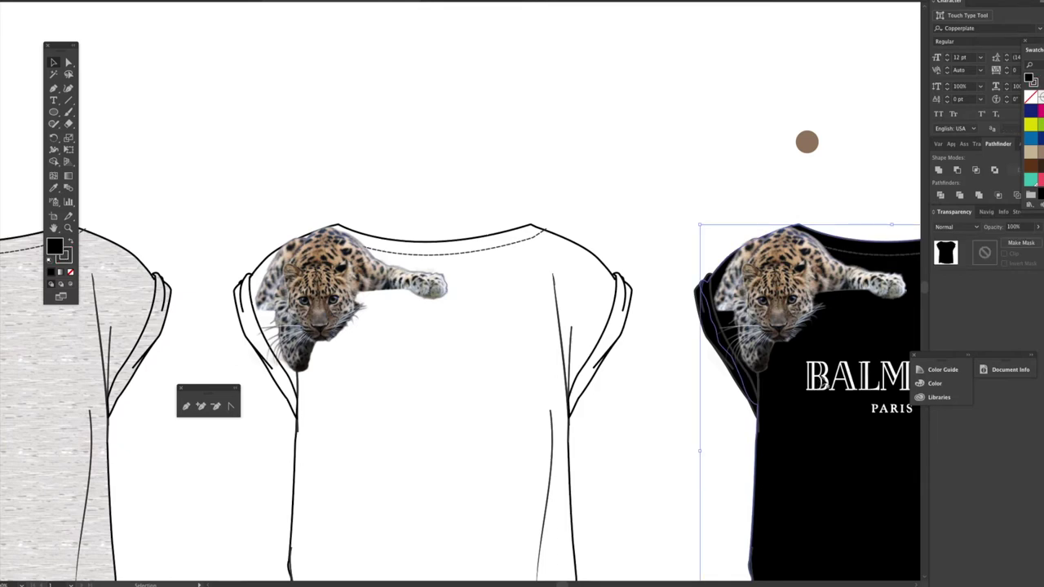
double_click(826, 383)
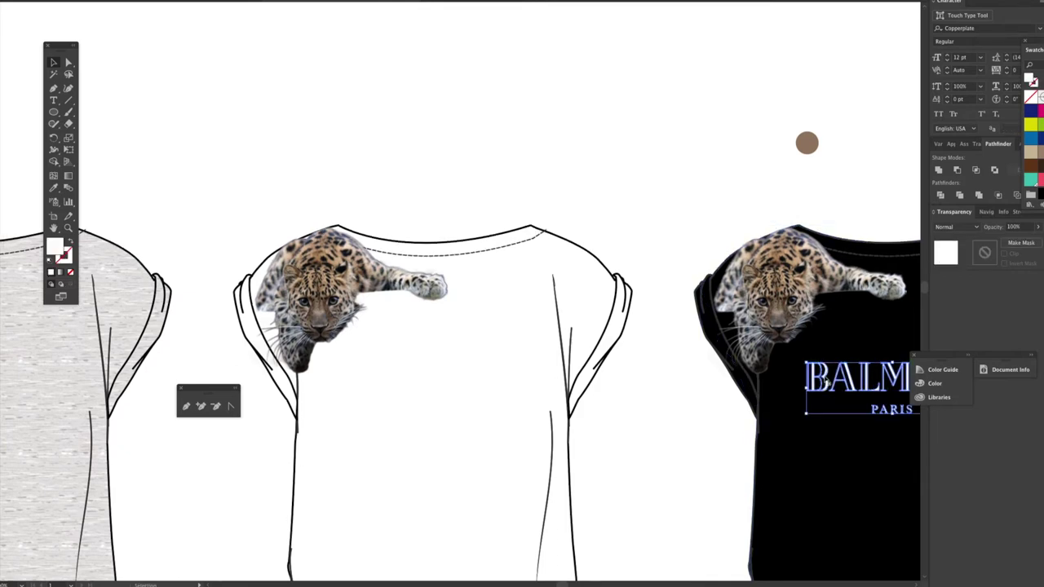
left_click_drag(826, 383, 368, 386)
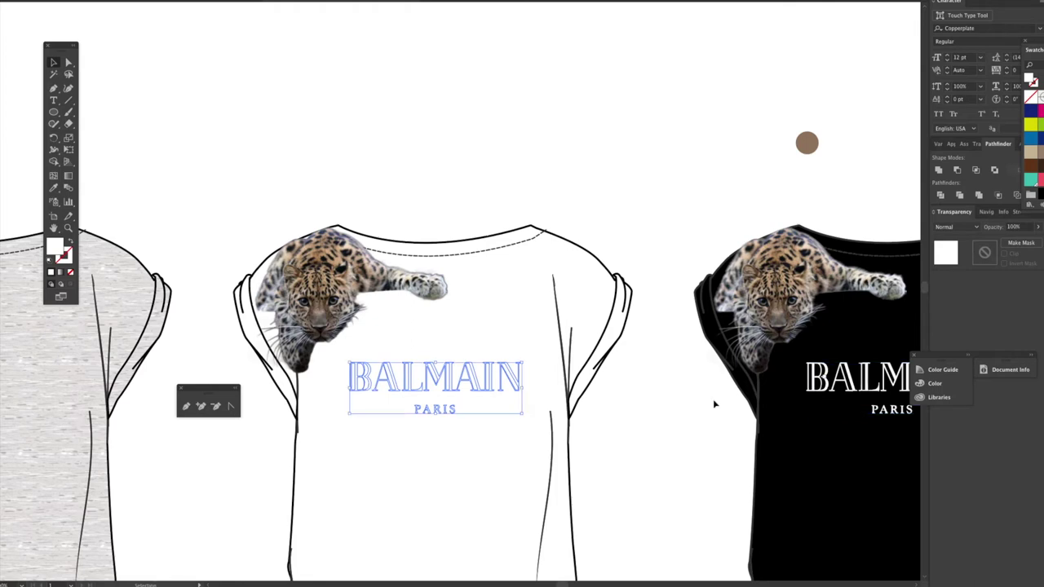
Duplicate the black BALMAIN PARIS logo from the white T-shirt onto the grey T-shirt's chest at the same height
scroll(559, 359, "left", 5)
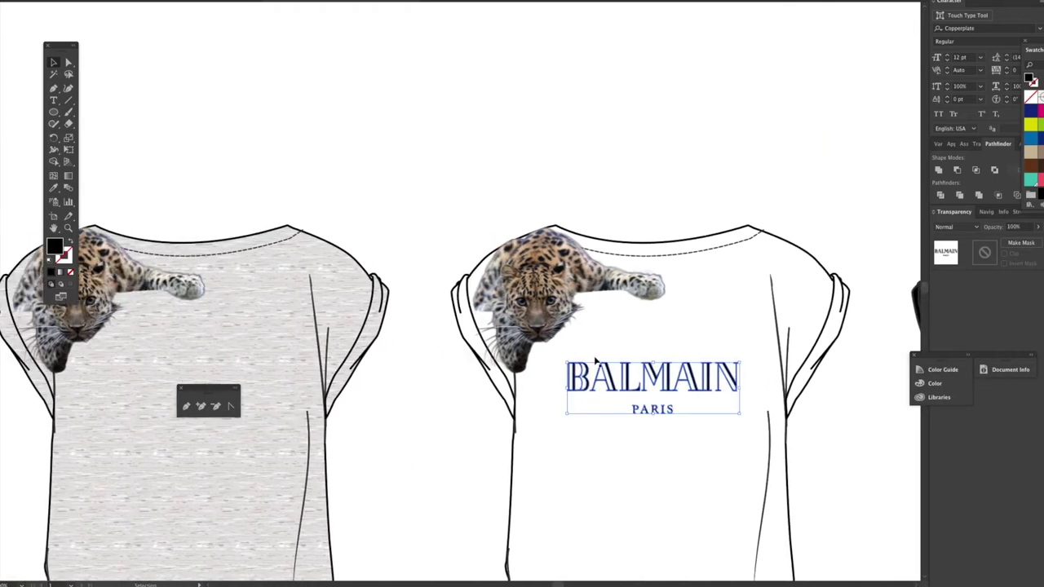
left_click_drag(628, 383, 167, 385)
left_click(389, 423)
key("super+minus")
key("super+minus")
key("super+minus")
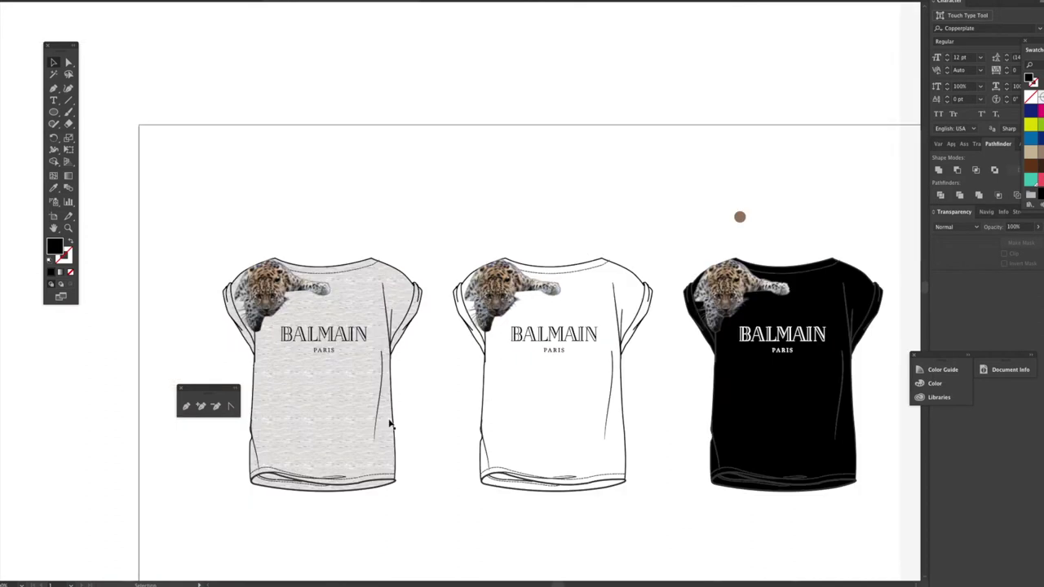
scroll(381, 420, "right", 3)
scroll(381, 420, "down", 2)
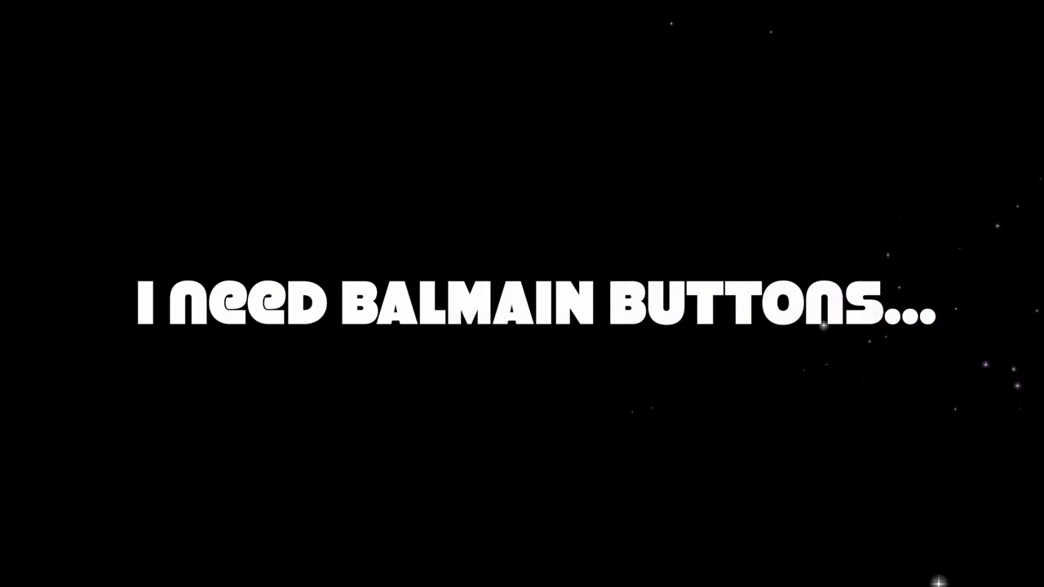
Choose a gold Balmain lion-head button from the web image results and paste its picture beside the black T-shirt
scroll(439, 232, "down", 5)
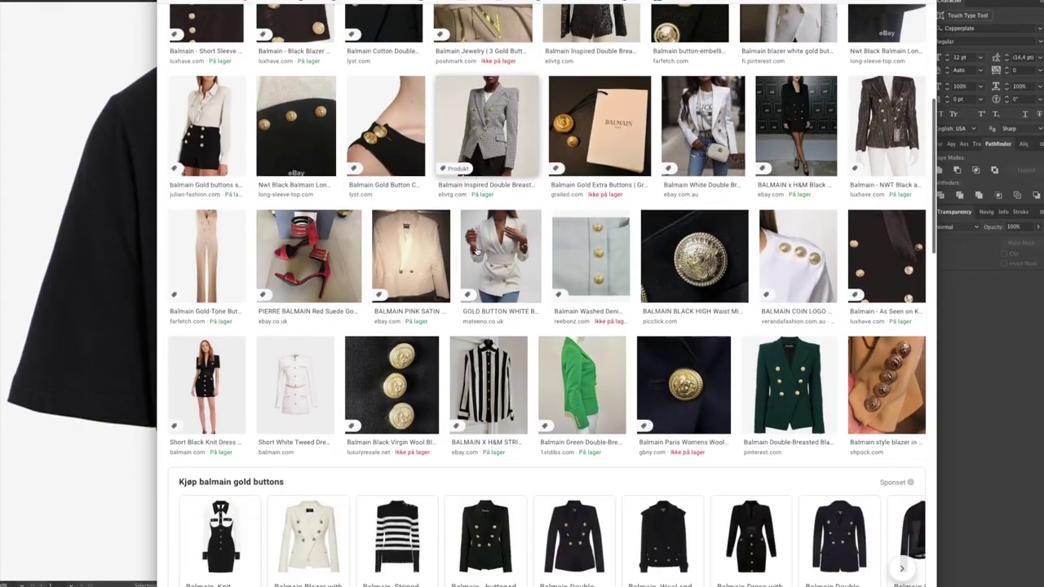
left_click(661, 376)
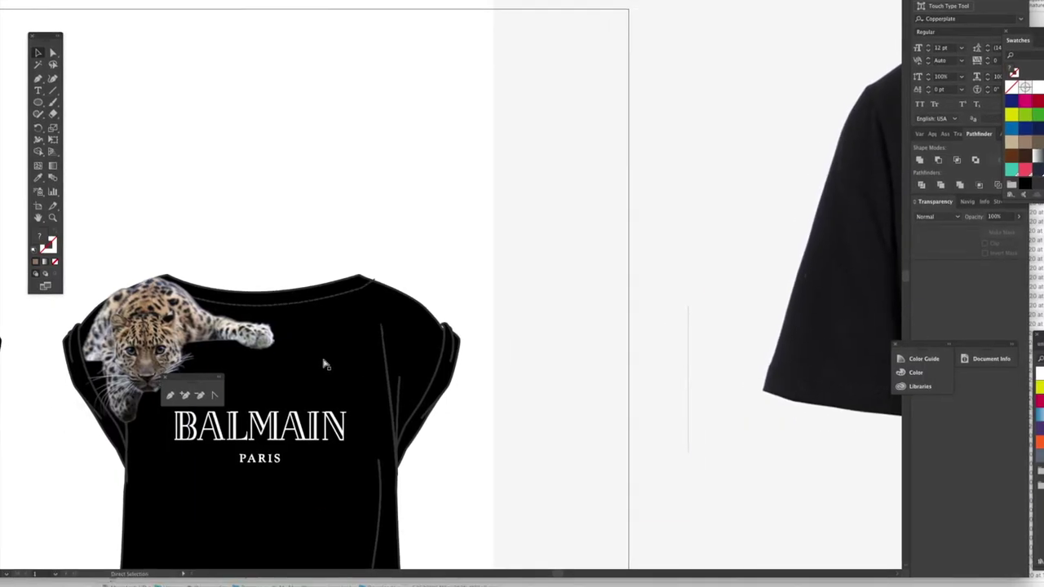
key("ctrl+v")
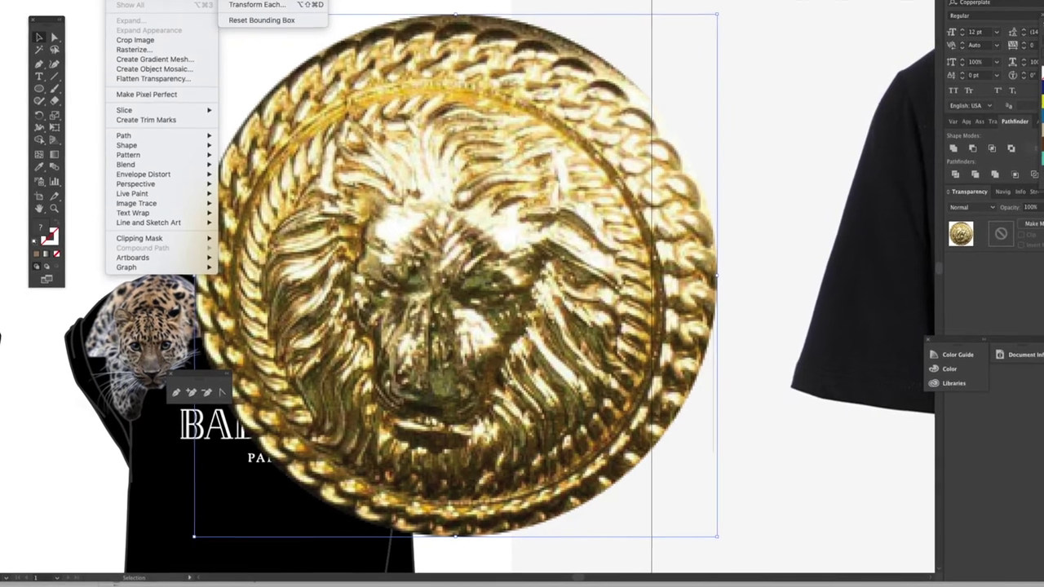
Reset the gold button's bounding box, scale it to 10%, and shrink it further to about half that size
left_click(256, 18)
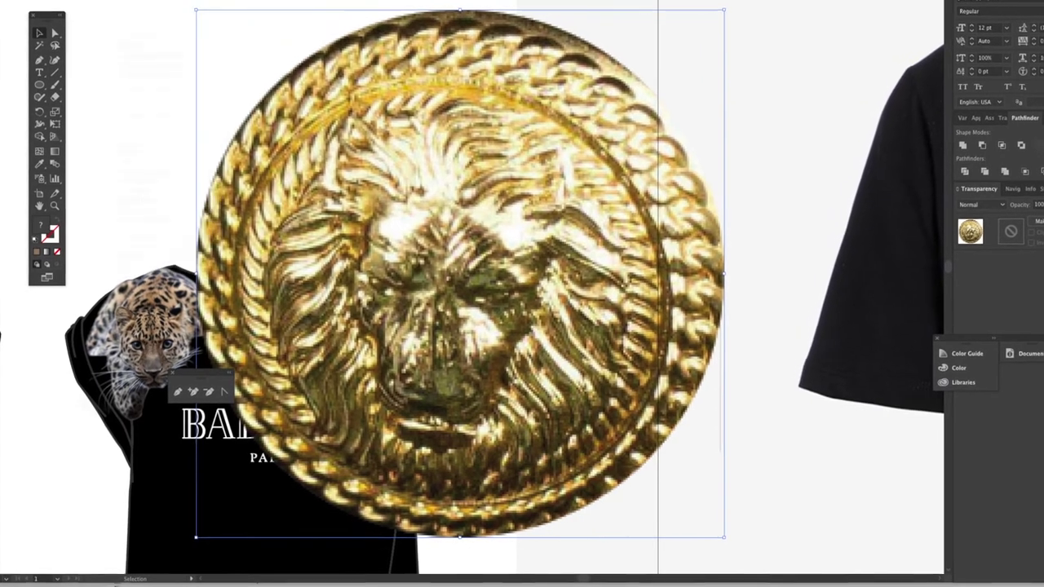
type("10")
key("Return")
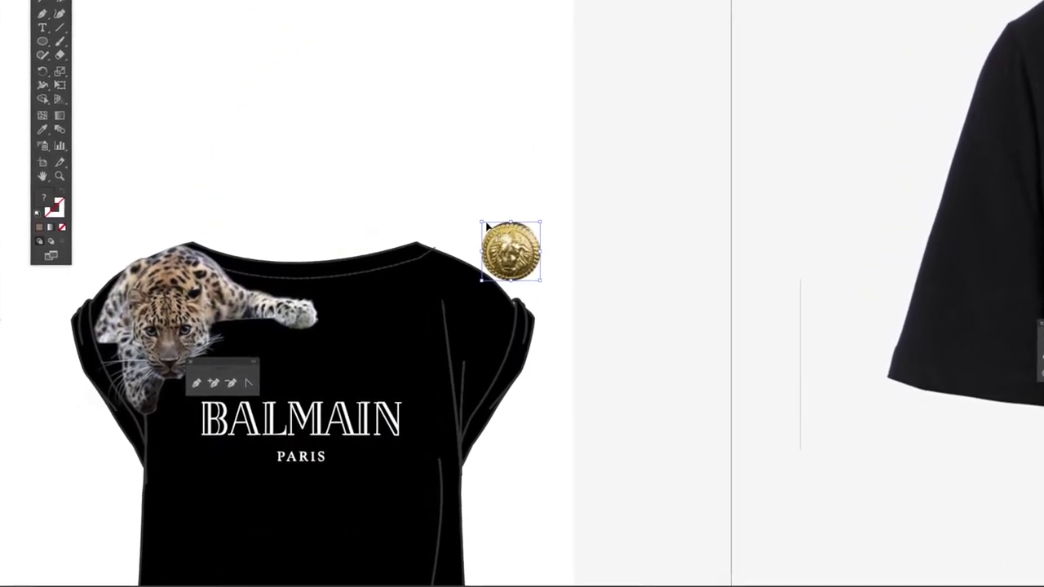
left_click_drag(487, 228, 515, 249)
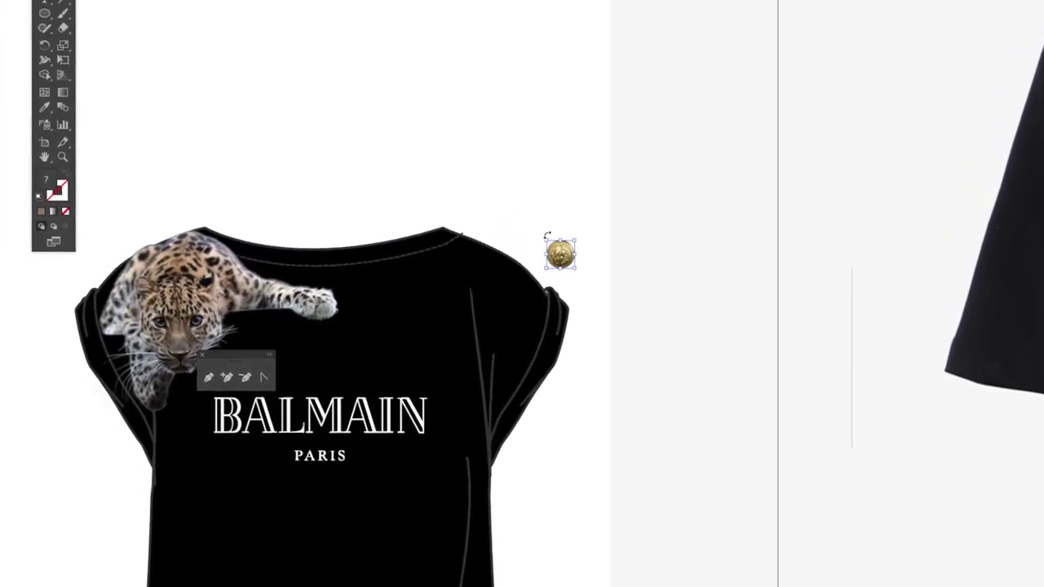
Place the gold button on the black T-shirt's shoulder opposite the leopard and add two copies in a row along the shoulder seam
scroll(554, 232, "right", 5)
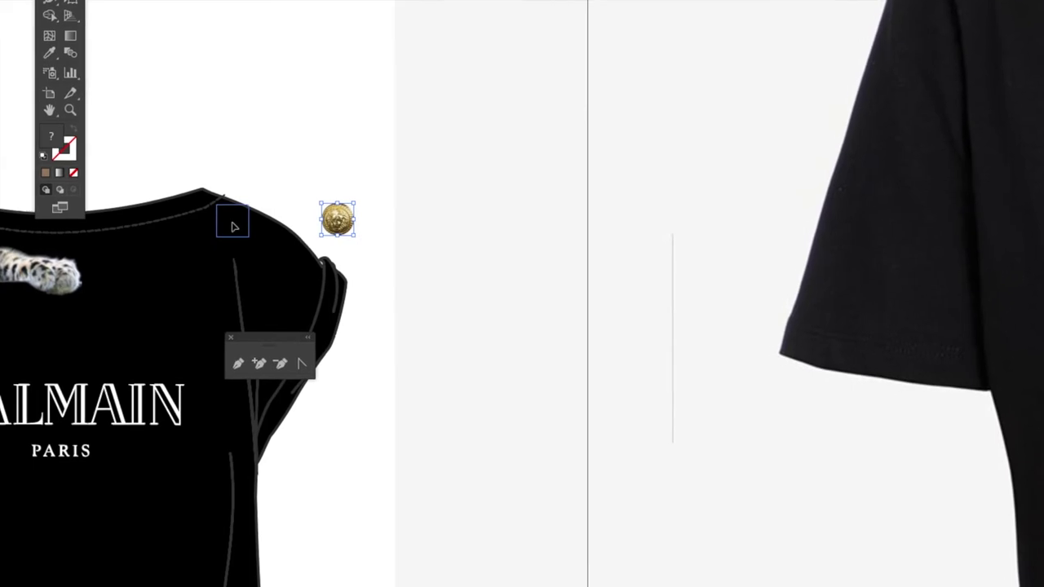
left_click_drag(234, 227, 232, 225)
key("ctrl+c")
key("ctrl+v")
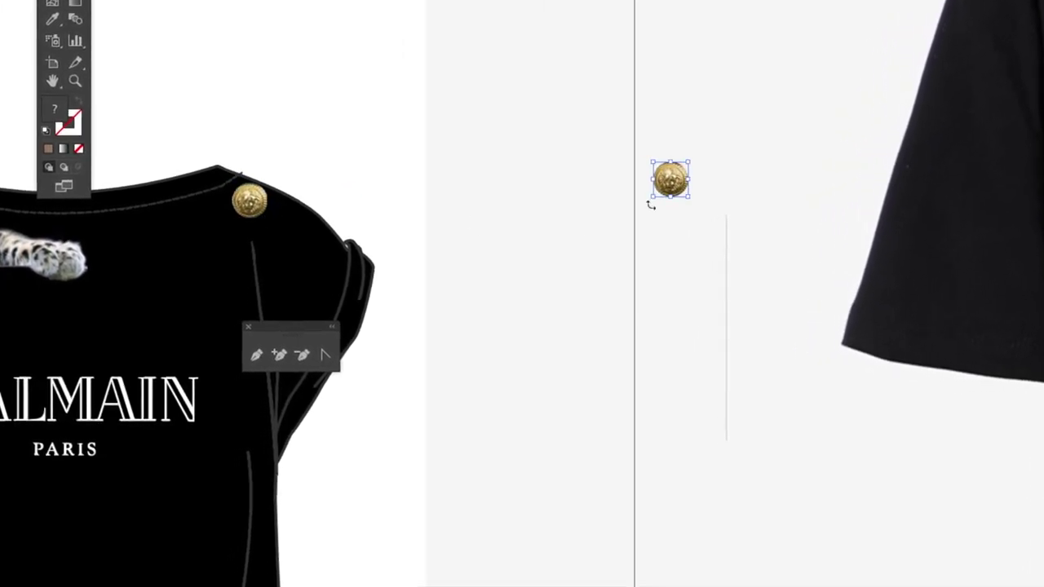
left_click_drag(339, 252, 343, 244)
key("ctrl+v")
left_click_drag(779, 138, 334, 198)
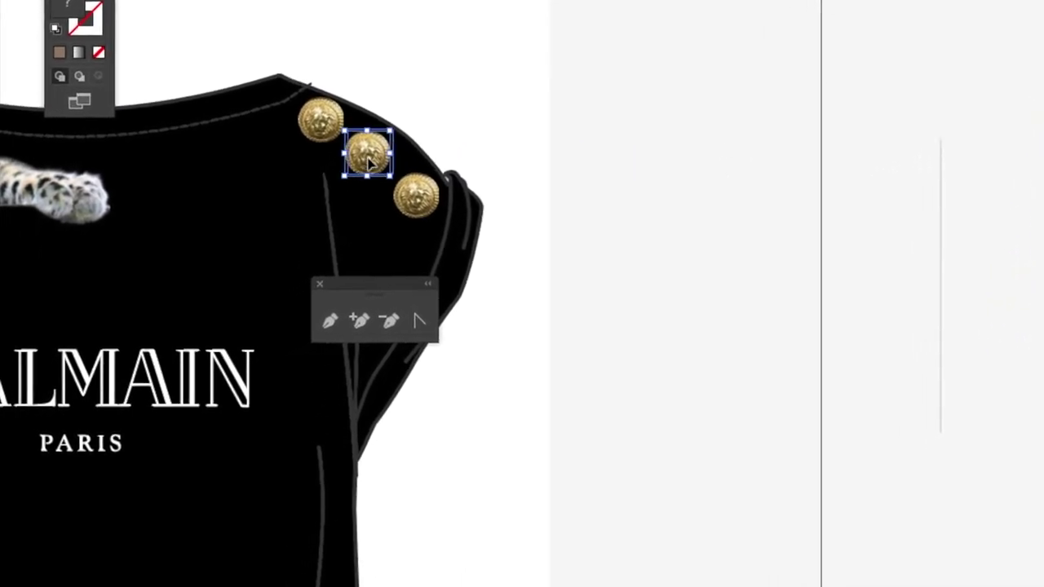
left_click(488, 79)
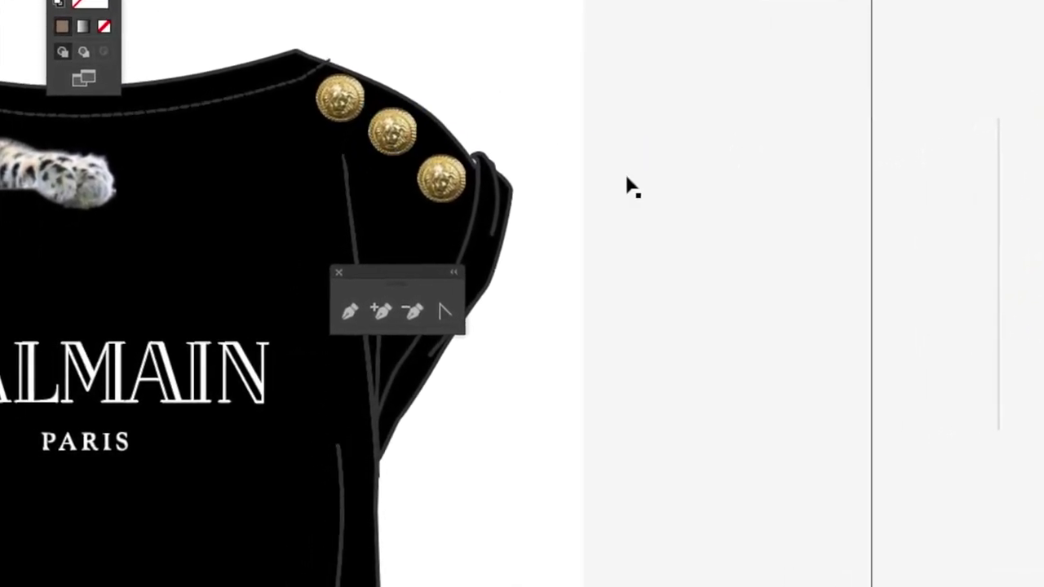
key("super+minus")
key("super+minus")
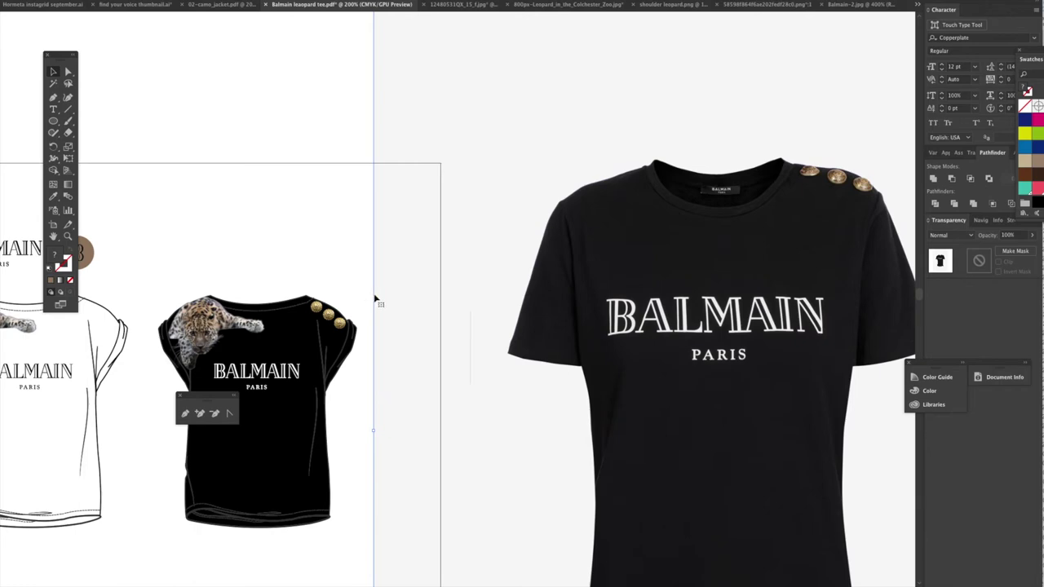
key("super+minus")
key("ctrl+minus")
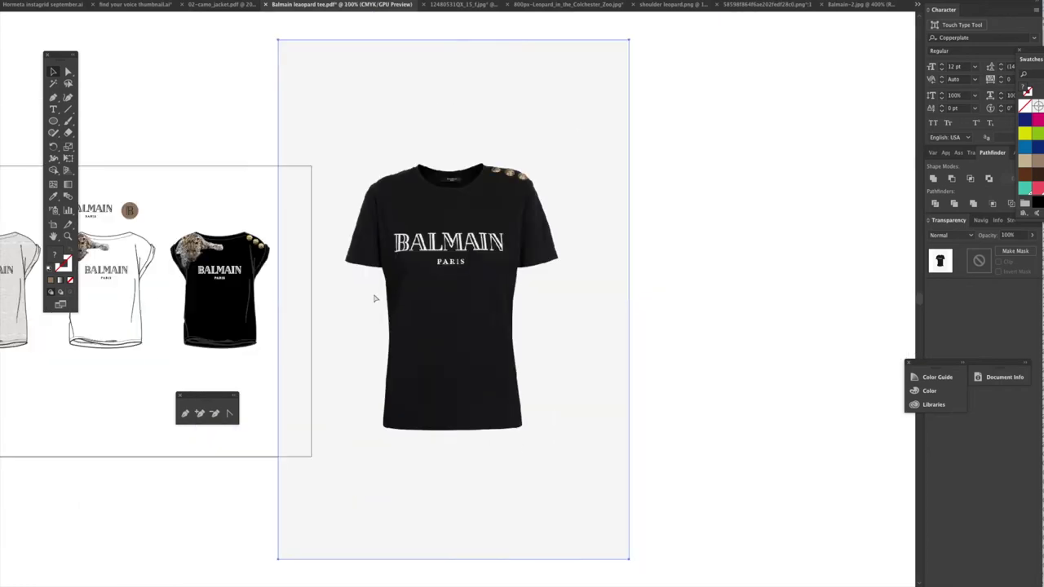